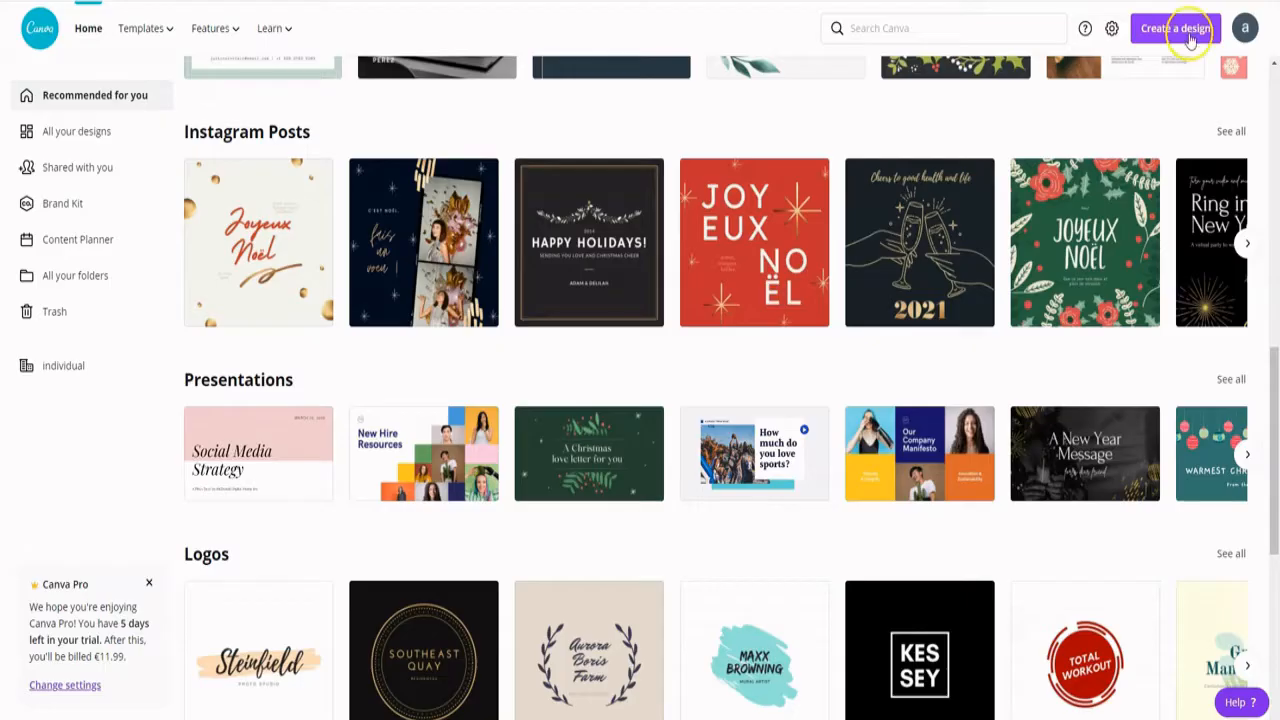
- Create a new blank design of the Logo type by searching the design types for "logo"
left_click(1190, 38)
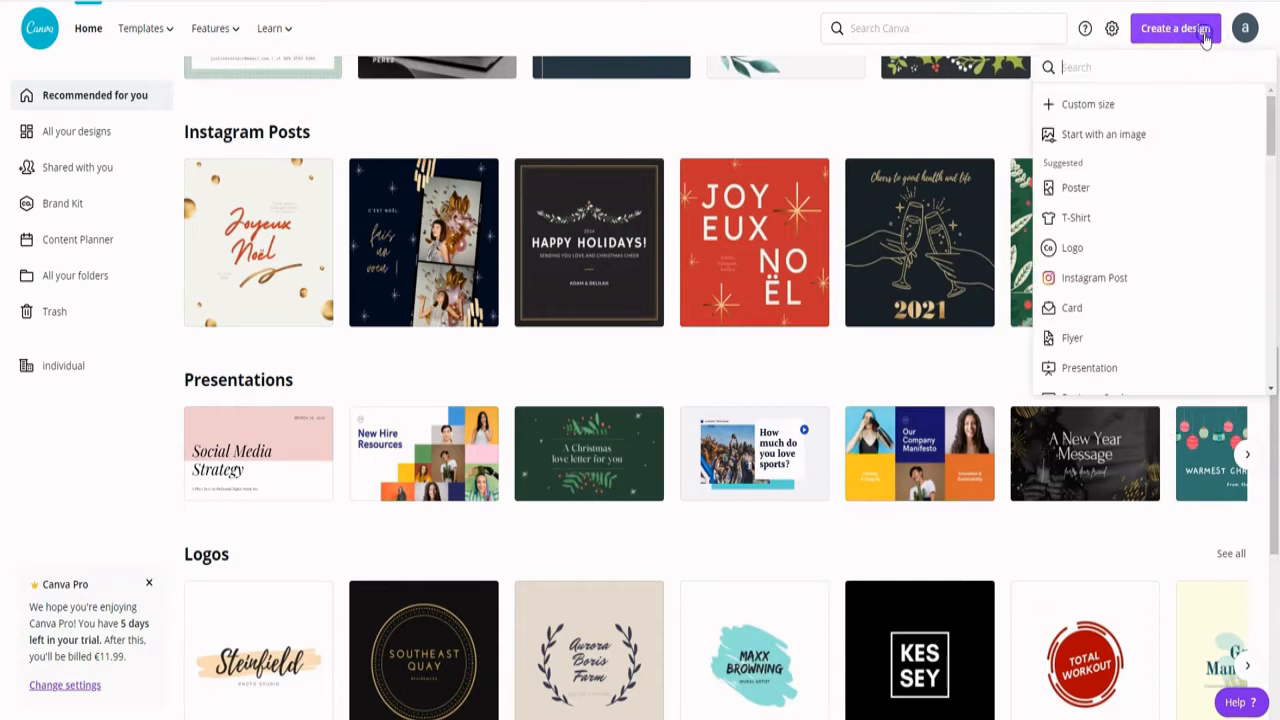
type("logo")
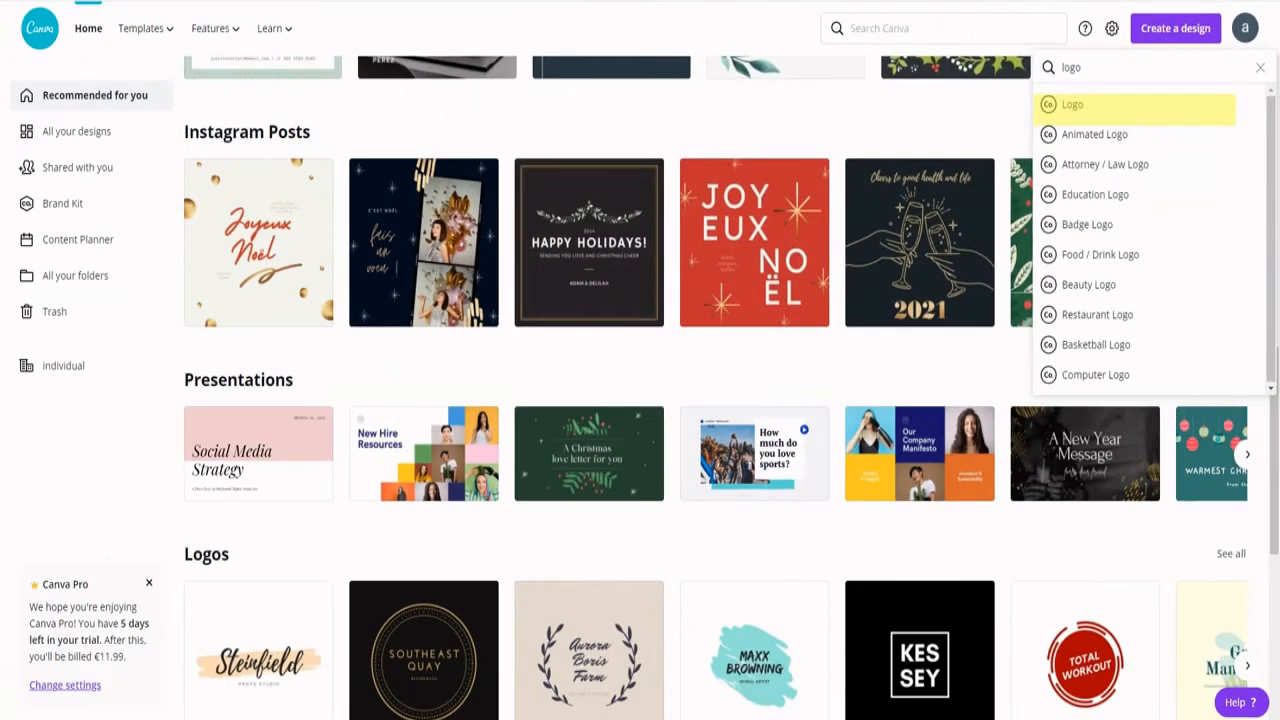
left_click(930, 215)
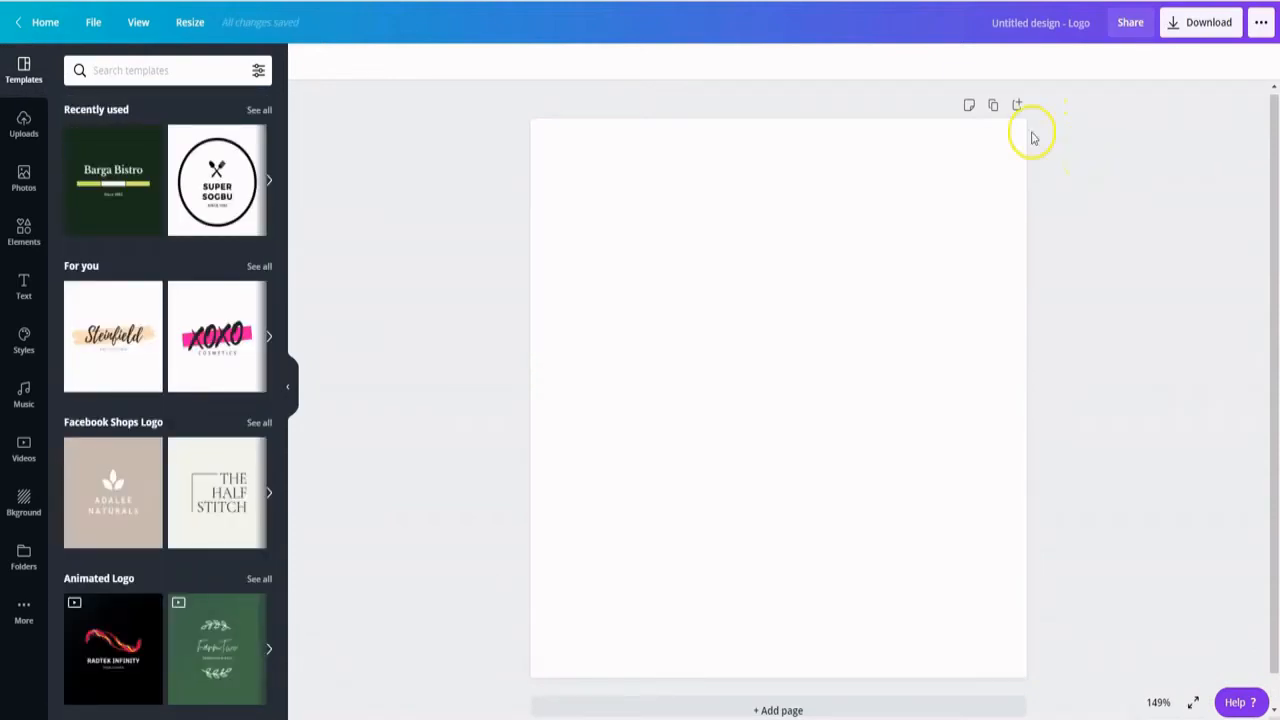
- Examine the available logo template categories and the full list of logo templates
left_click(23, 178)
left_click(23, 70)
scroll(153, 124, "down", 2)
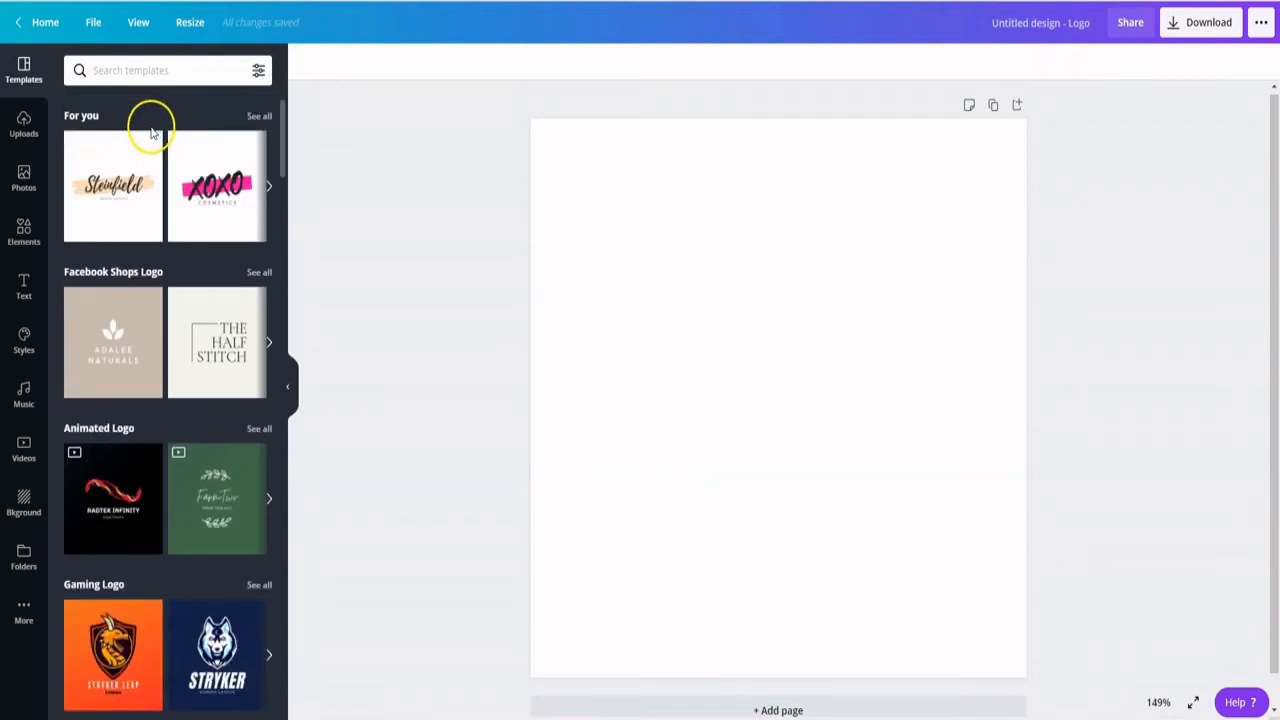
scroll(152, 132, "down", 5)
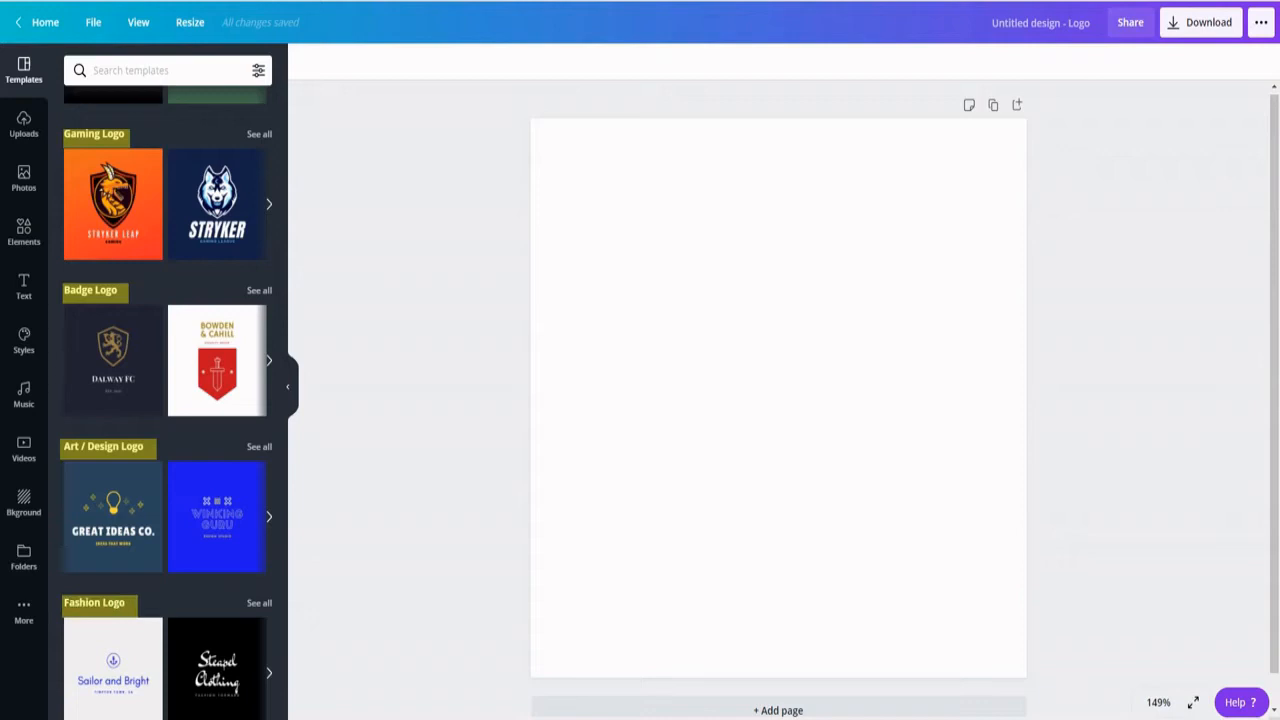
scroll(143, 486, "down", 8)
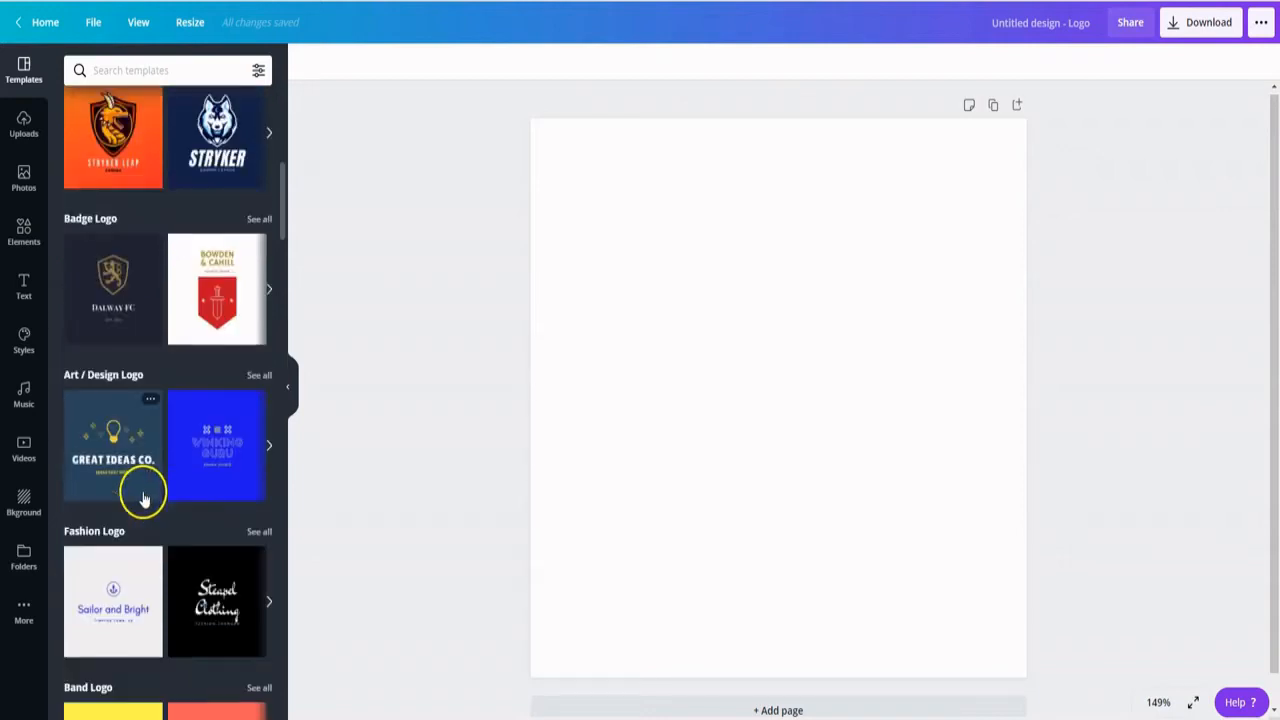
scroll(140, 500, "down", 15)
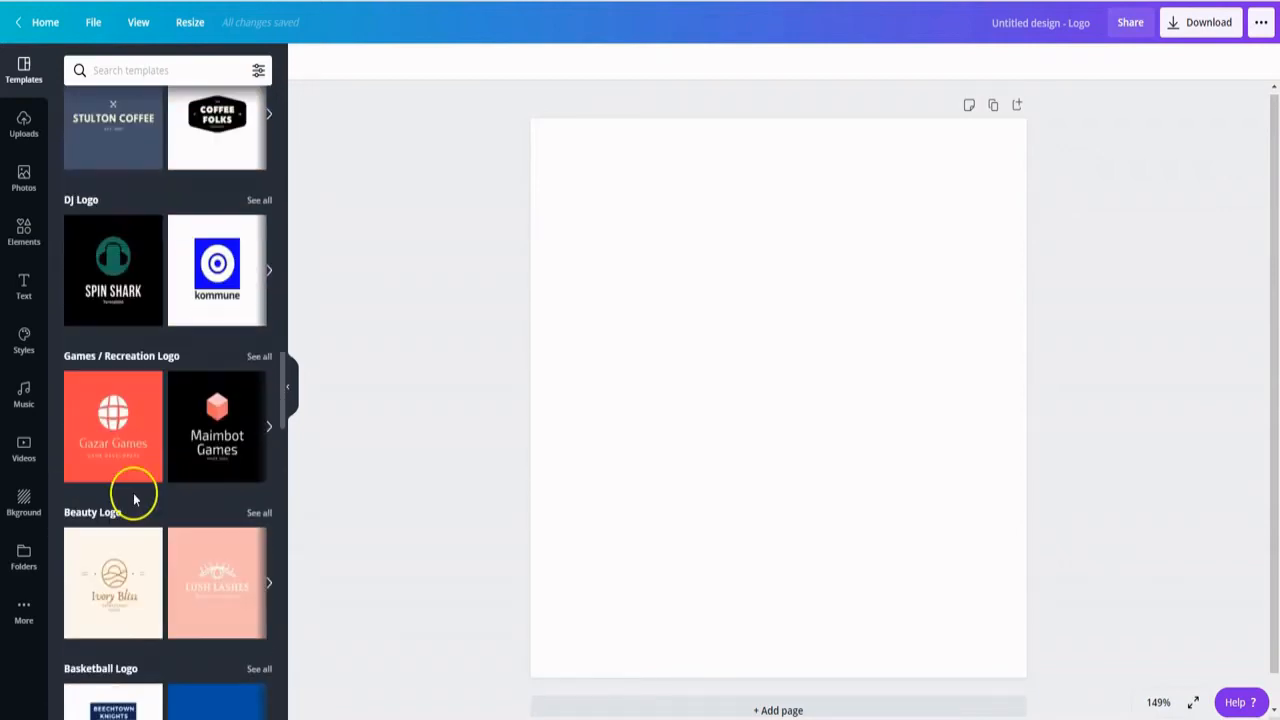
scroll(128, 500, "down", 4)
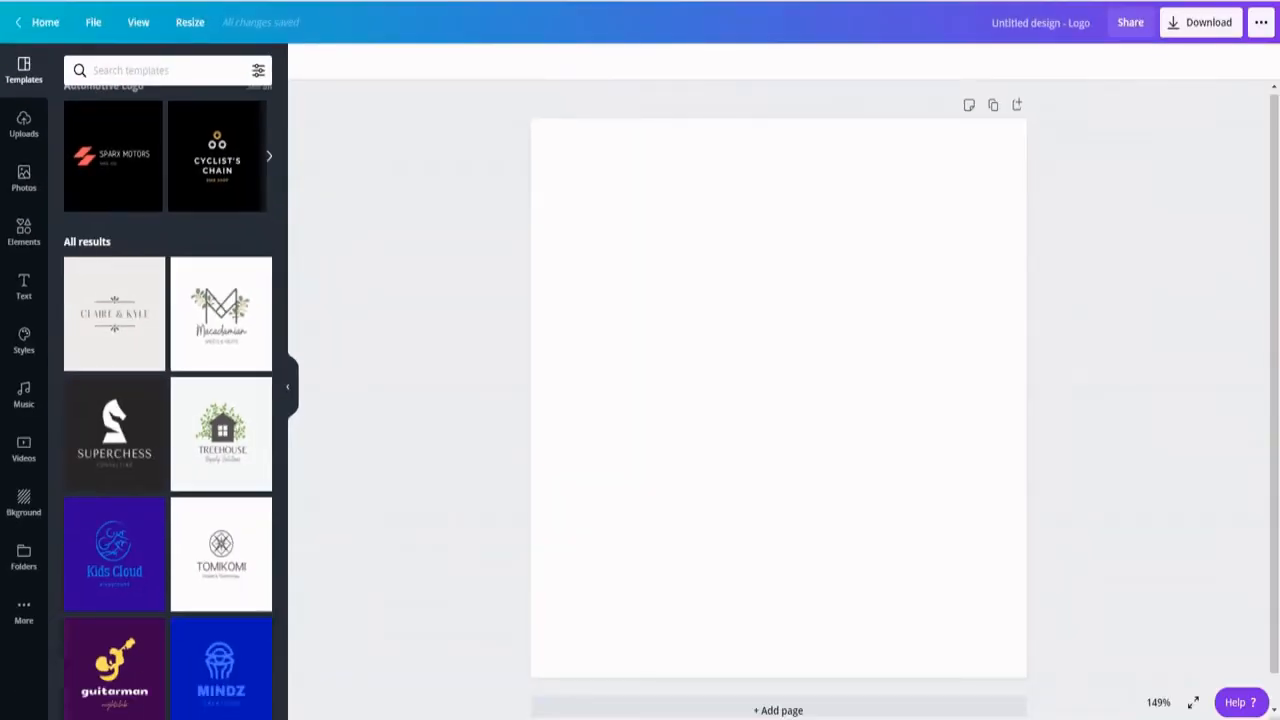
scroll(157, 366, "down", 6)
scroll(178, 425, "down", 3)
scroll(171, 414, "up", 10)
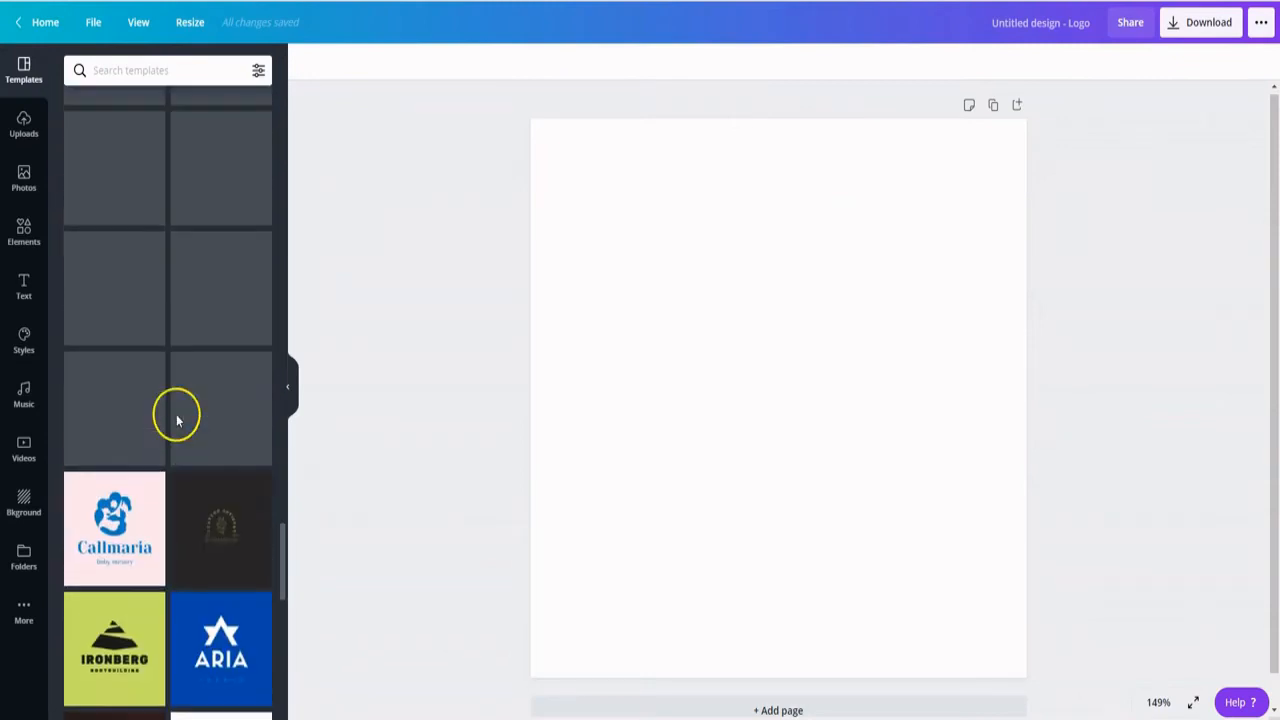
- Search the templates for "restaurant logo" and apply the dark green Barga Bistro template to the page
left_click(104, 69)
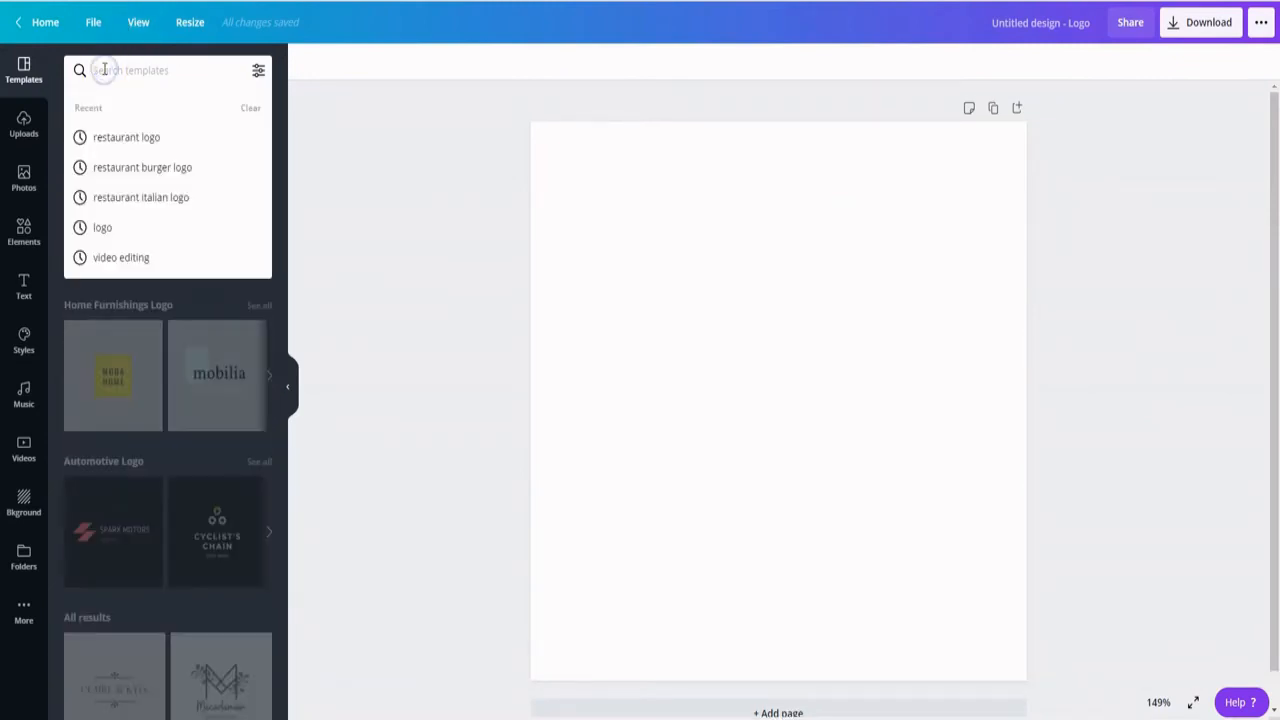
left_click(124, 137)
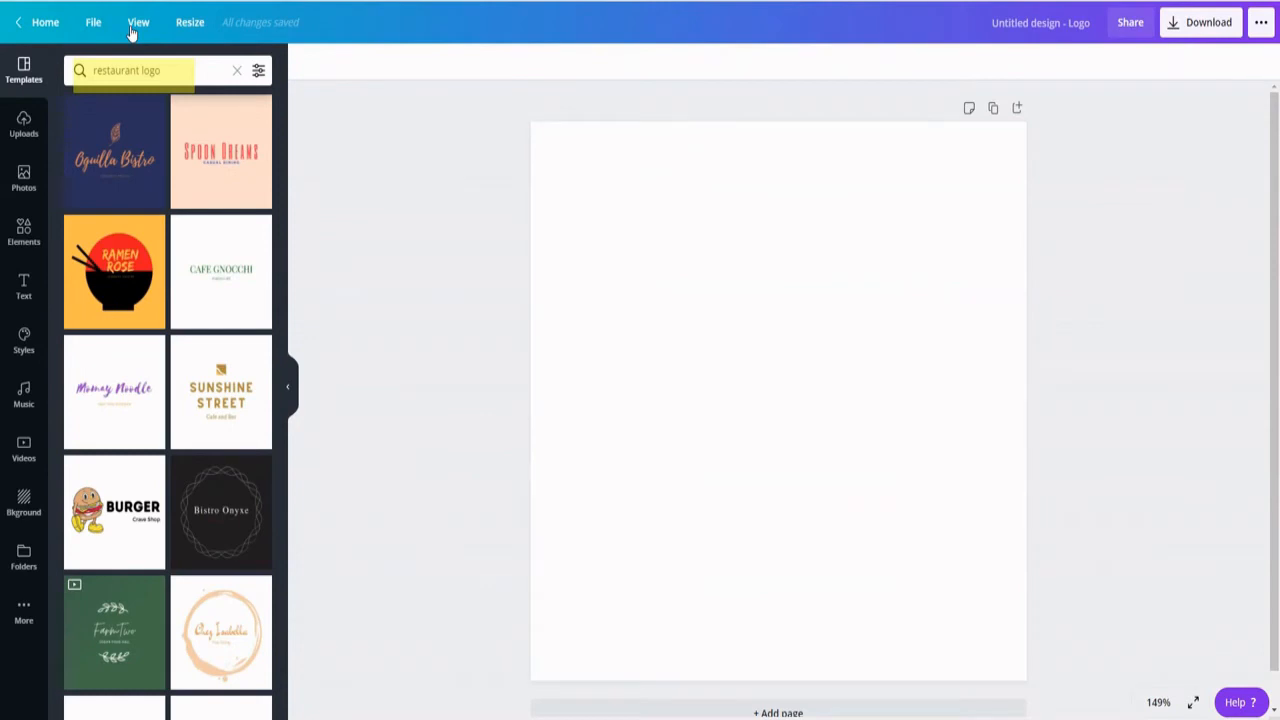
scroll(140, 240, "down", 15)
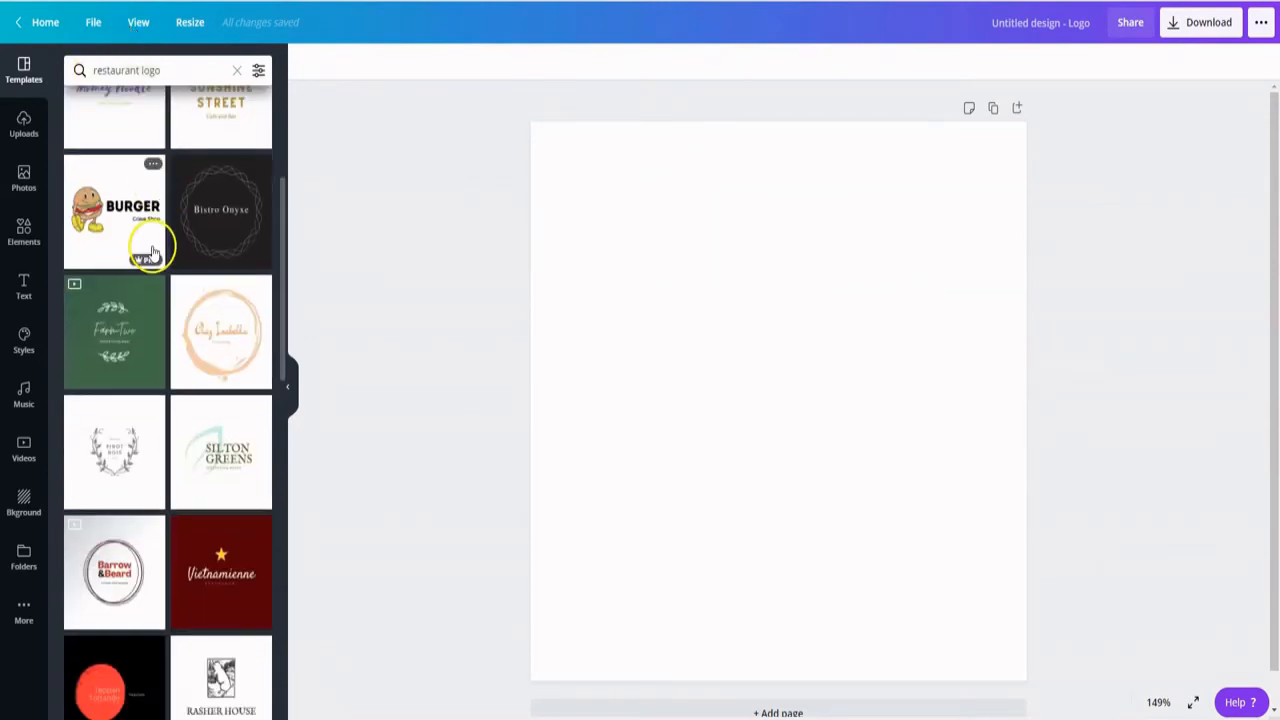
scroll(163, 343, "down", 10)
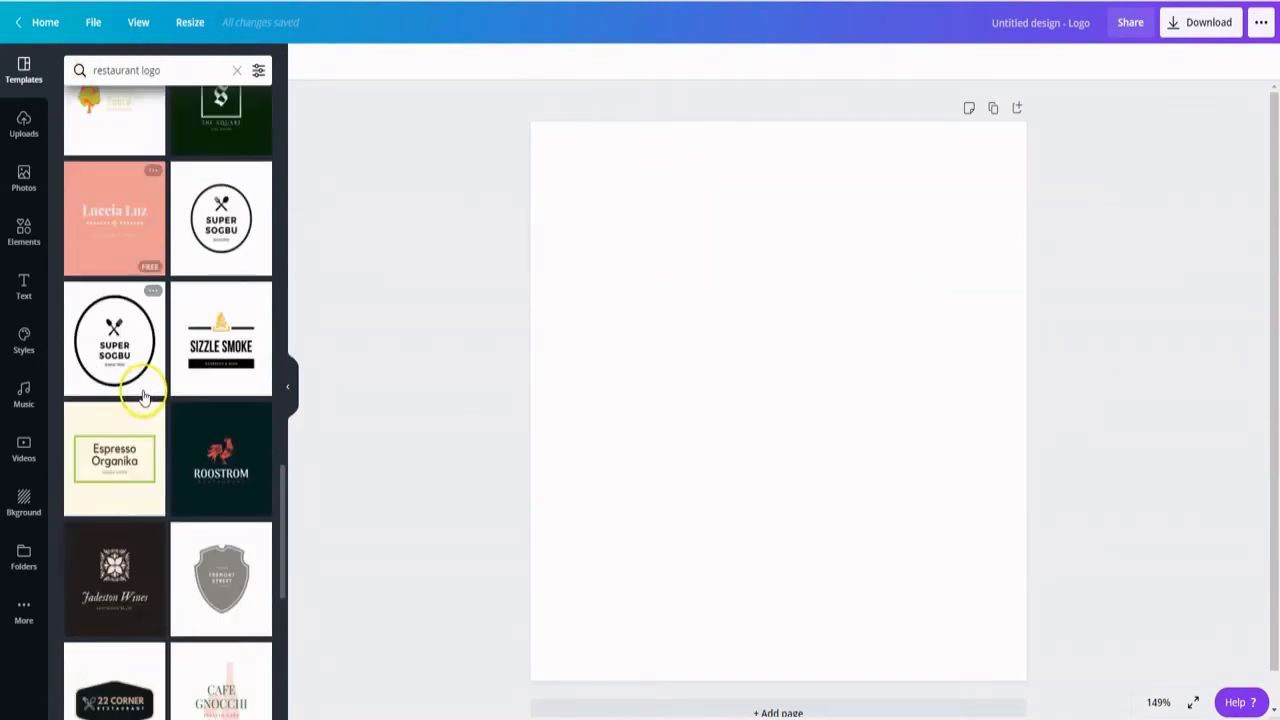
left_click(201, 313)
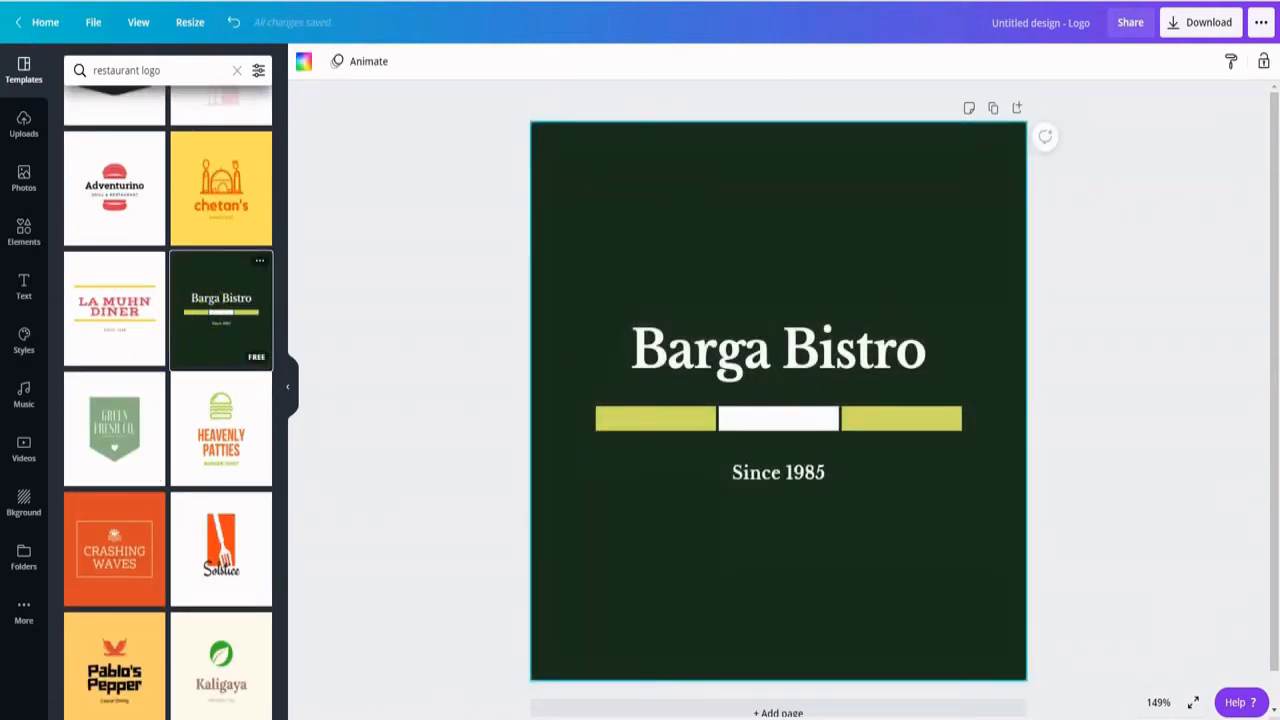
- Ungroup the logo's title, coloured bar and tagline so each can be edited separately
left_click(851, 335)
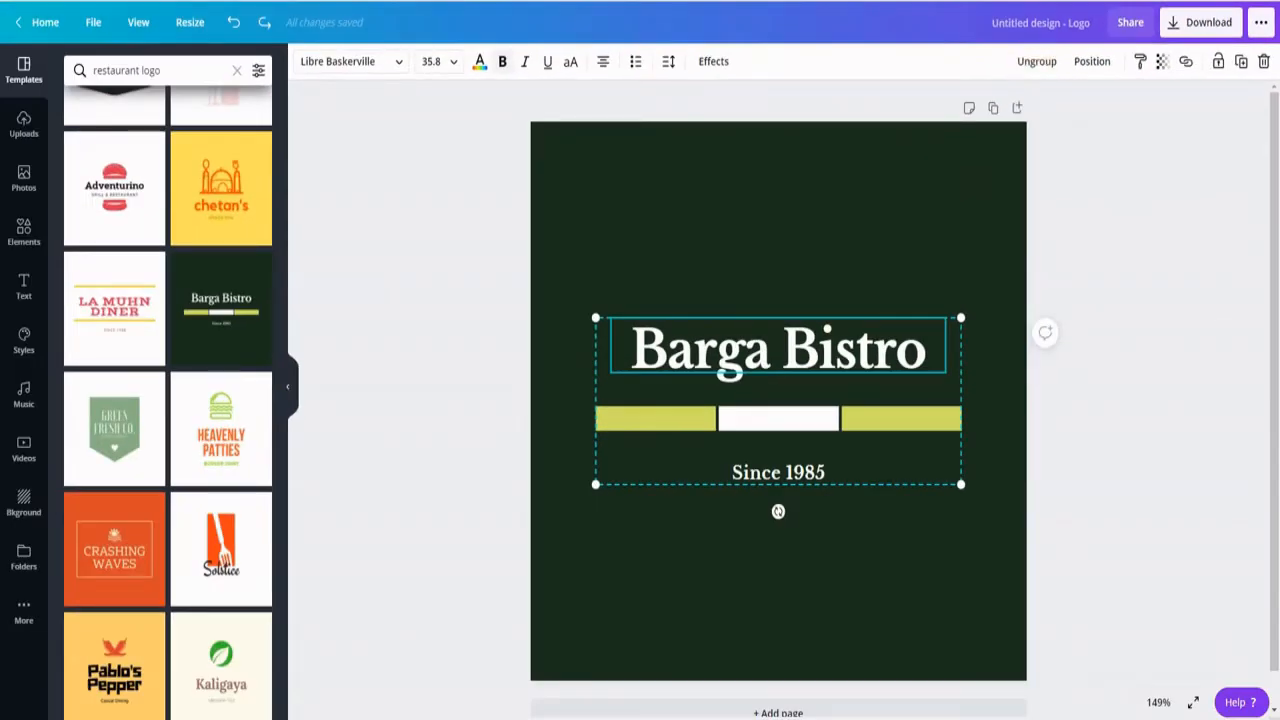
left_click(1034, 61)
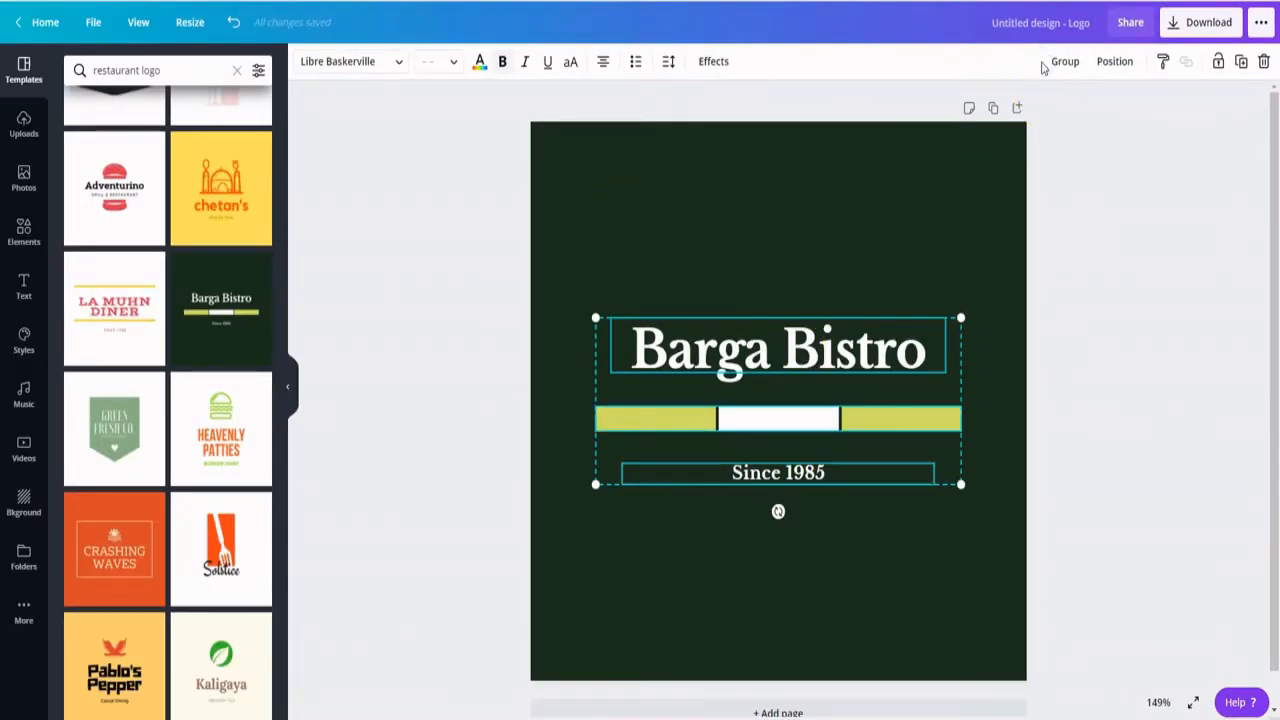
left_click(1094, 397)
- Replace the Barga Bistro title text with "TASTE OF ROME"
left_click(735, 355)
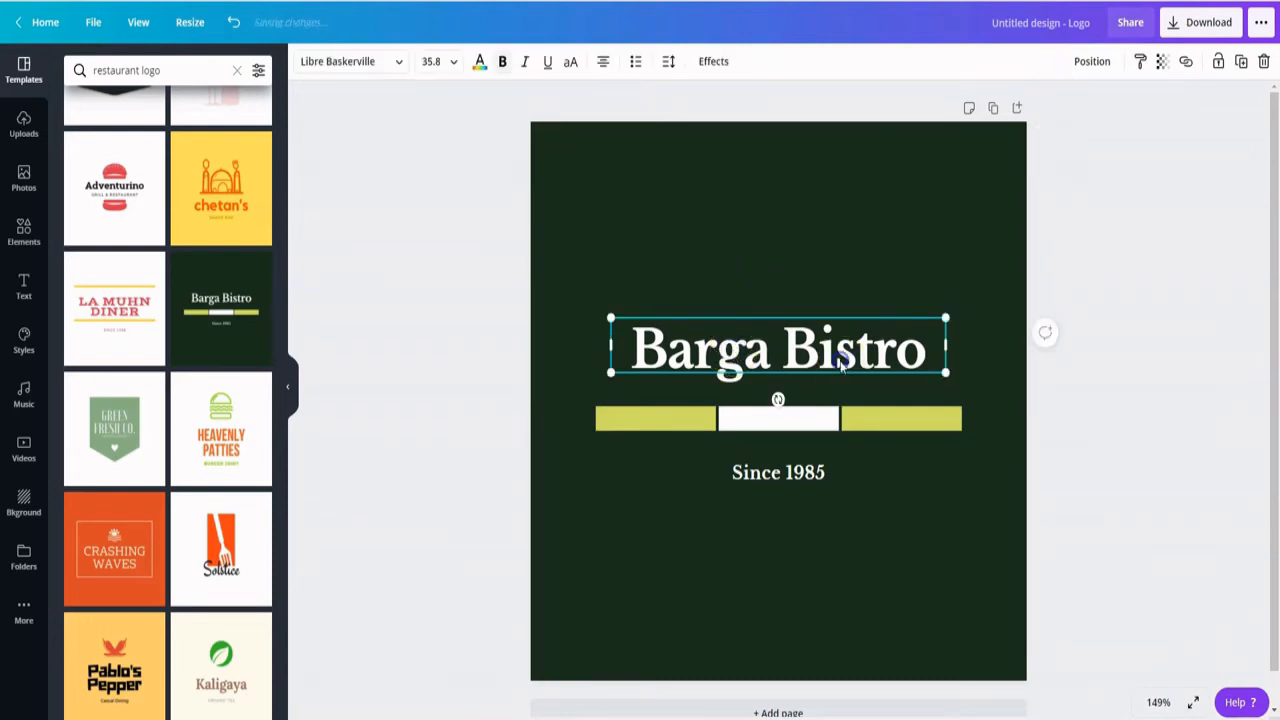
double_click(842, 365)
type("T")
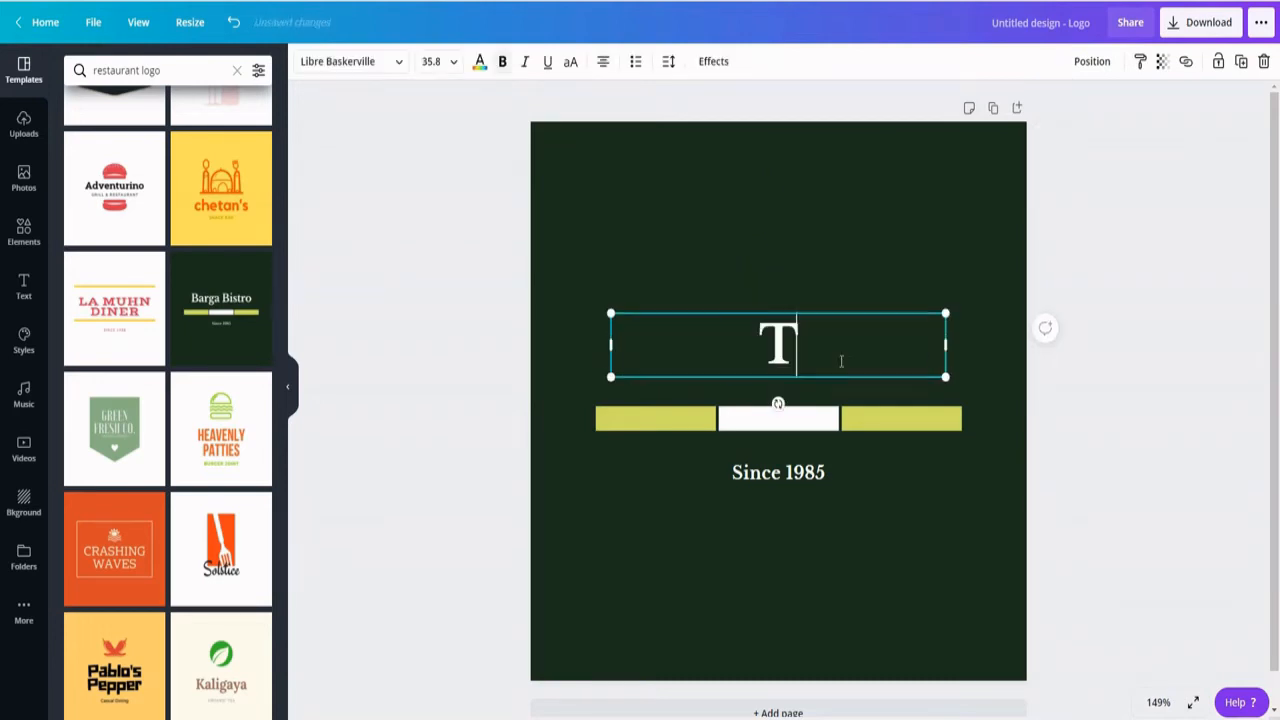
type("ASTE OF ROME")
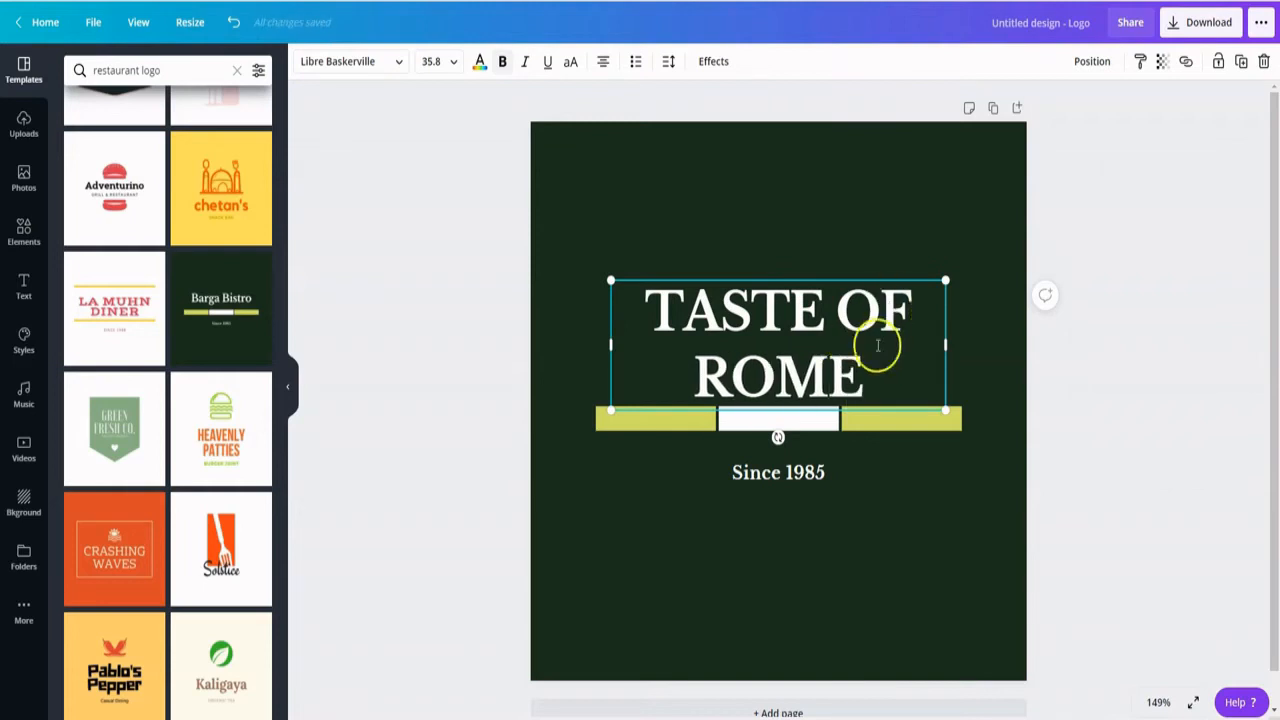
- Set the font size of the TASTE OF ROME title to 26
key("ctrl+a")
left_click(431, 61)
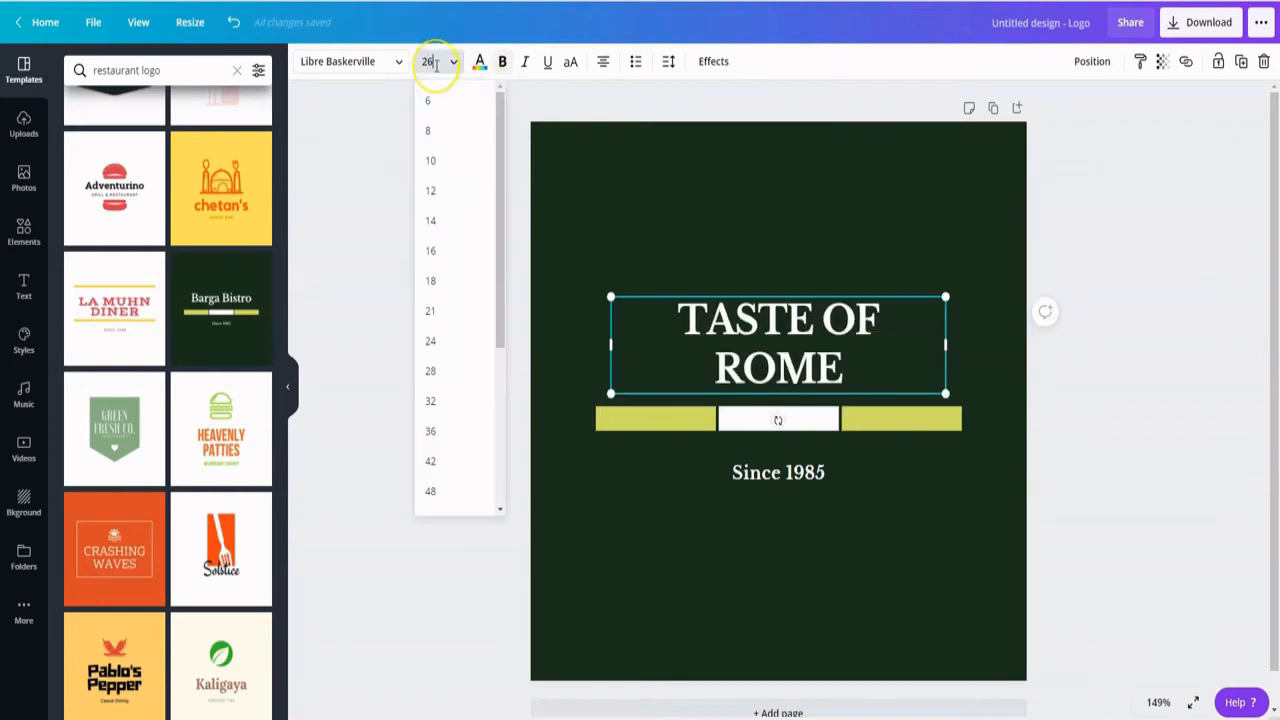
left_click(430, 369)
left_click(631, 509)
- Change the year in the tagline under the bar so it reads "Since 1925"
left_click(889, 420)
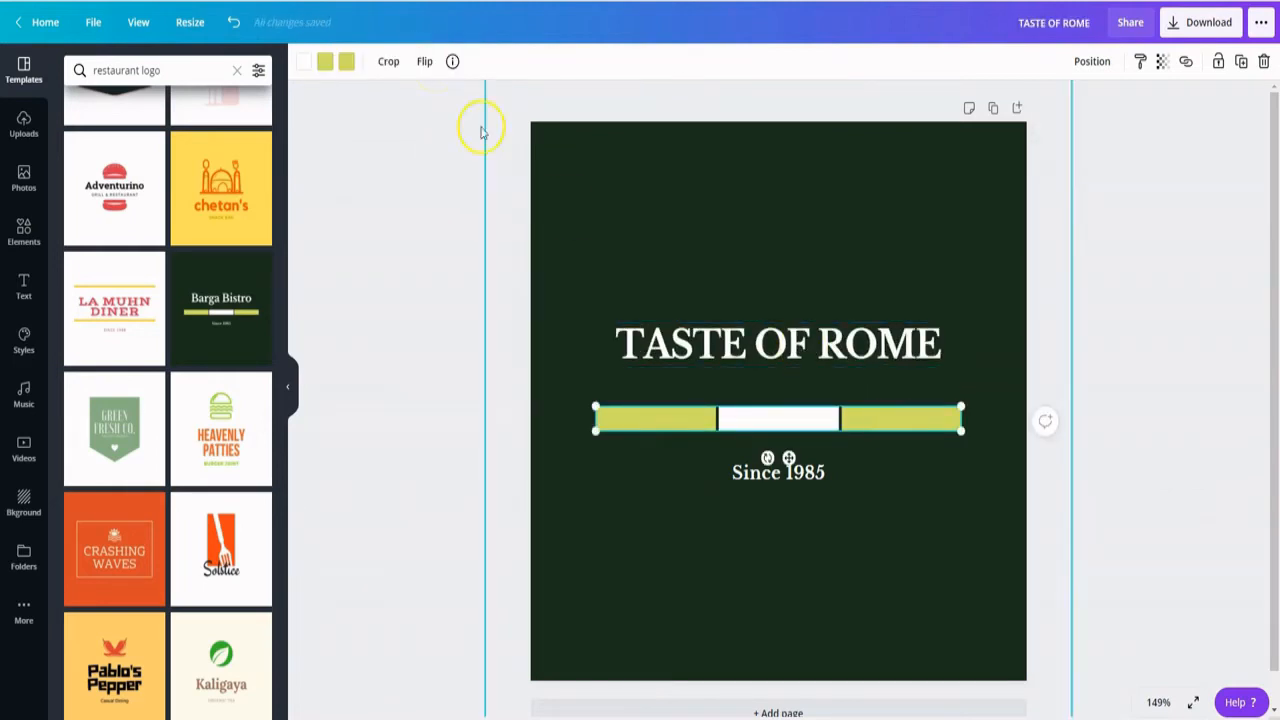
left_click(805, 473)
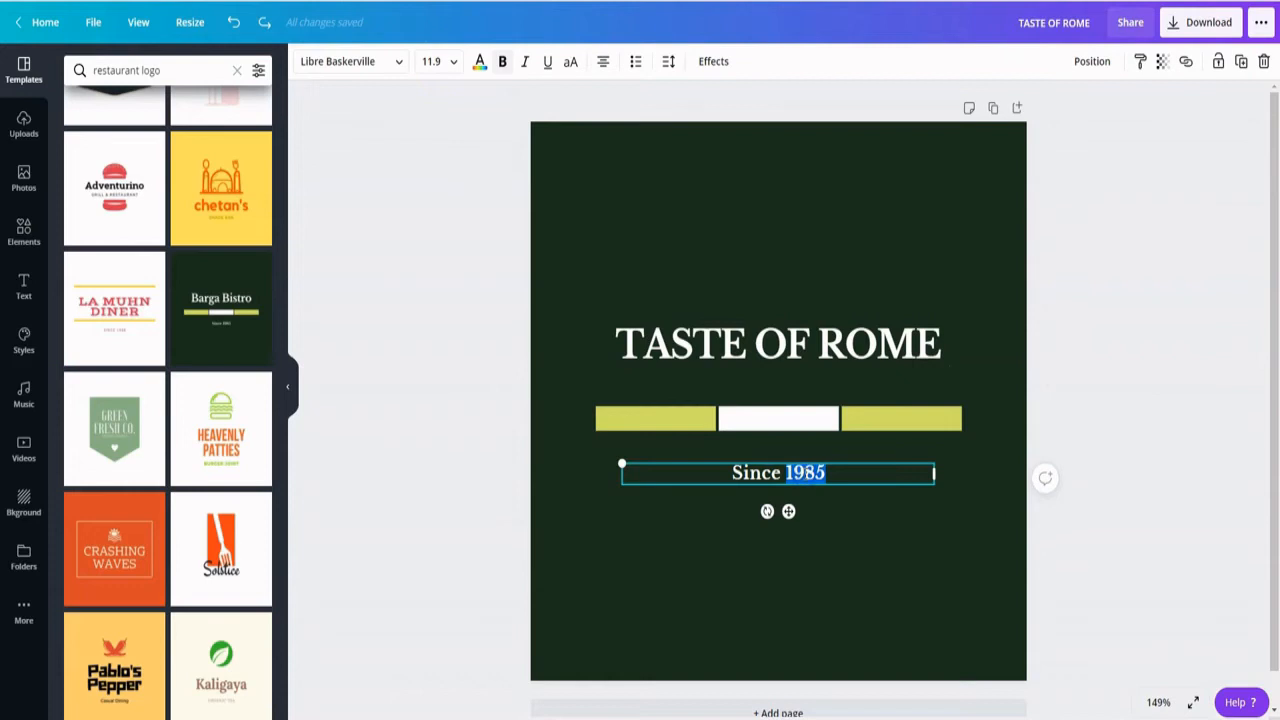
type("19")
left_click(763, 551)
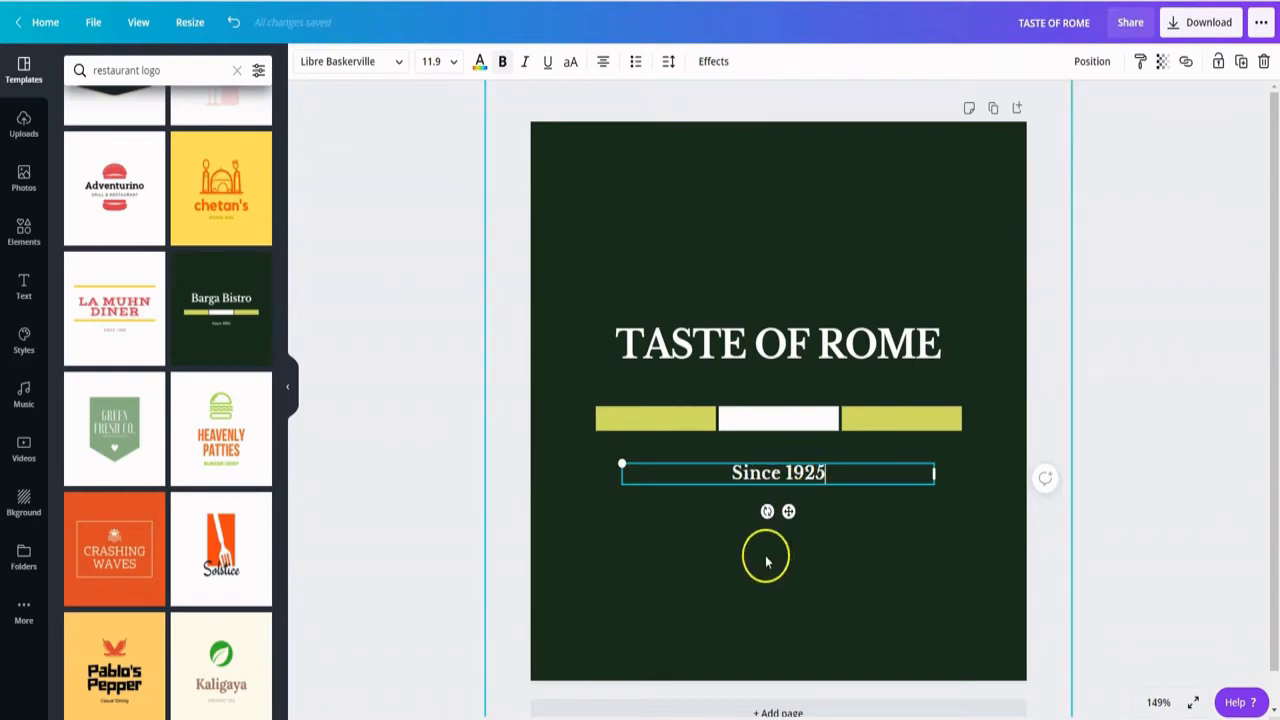
- Format the "Since 1925" tagline with the Advetime font at size 28
left_click(778, 478)
left_click(779, 479)
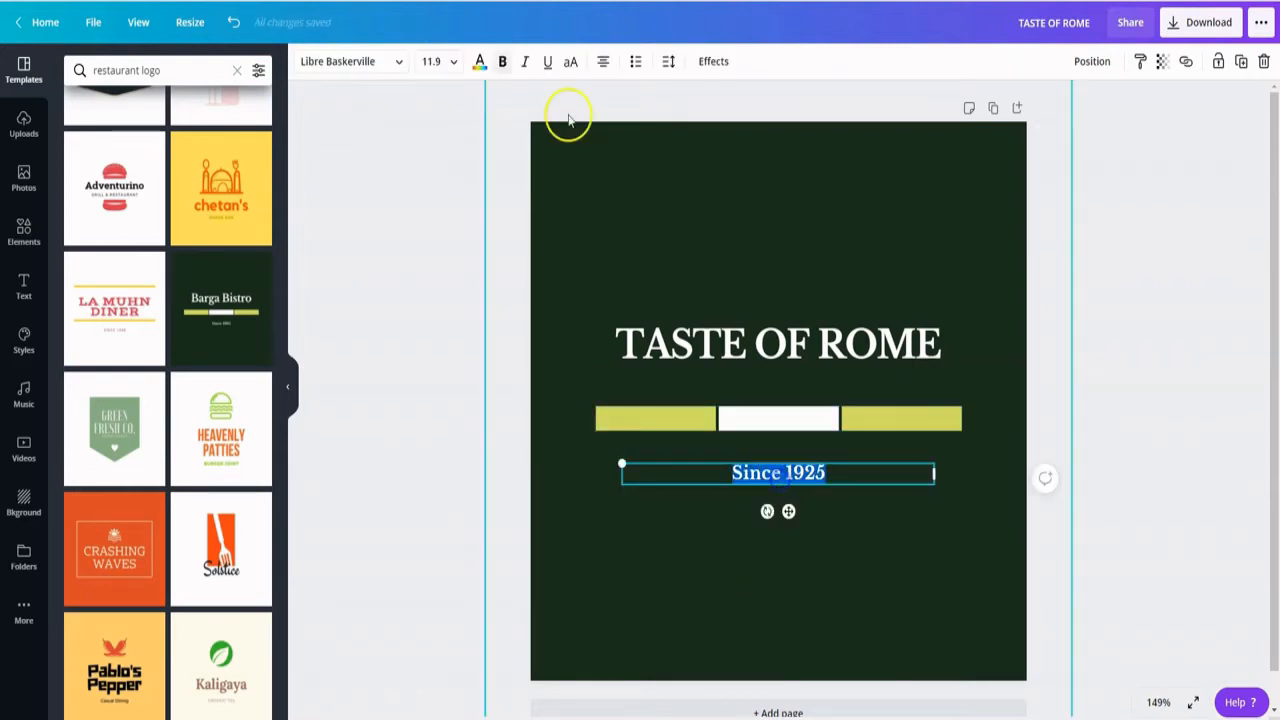
left_click(398, 61)
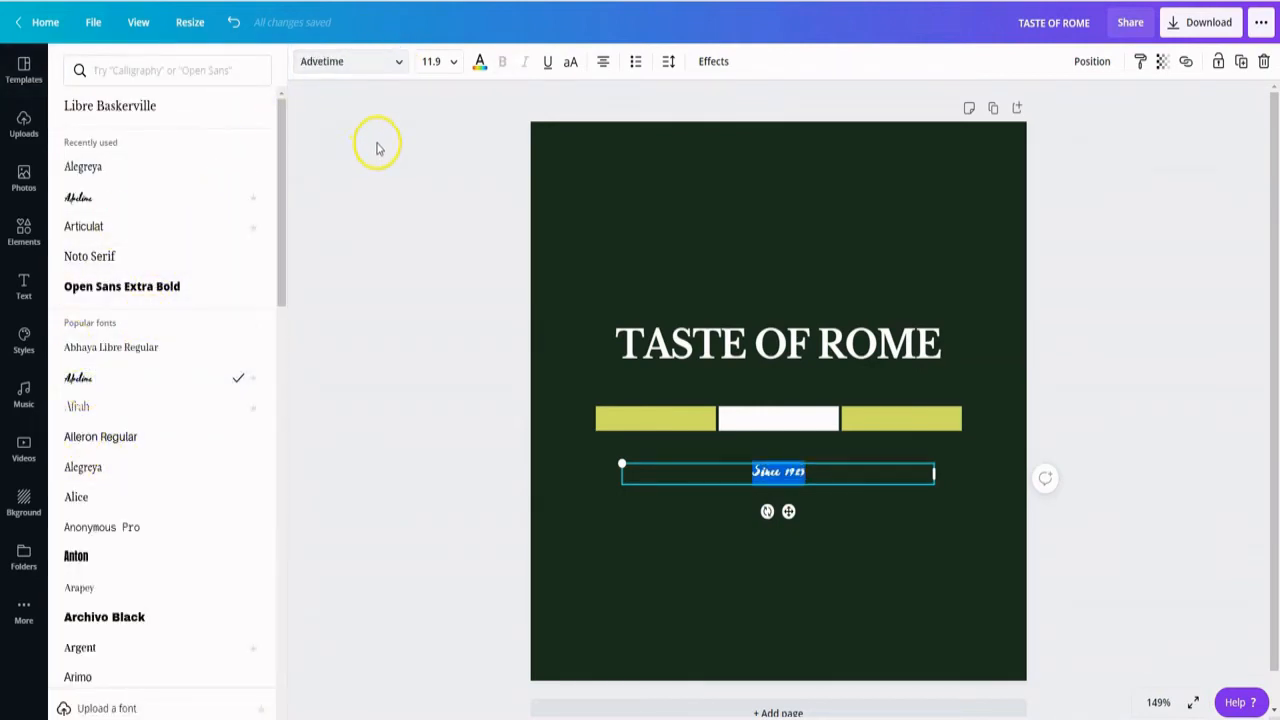
left_click(454, 61)
scroll(445, 200, "down", 2)
left_click(451, 271)
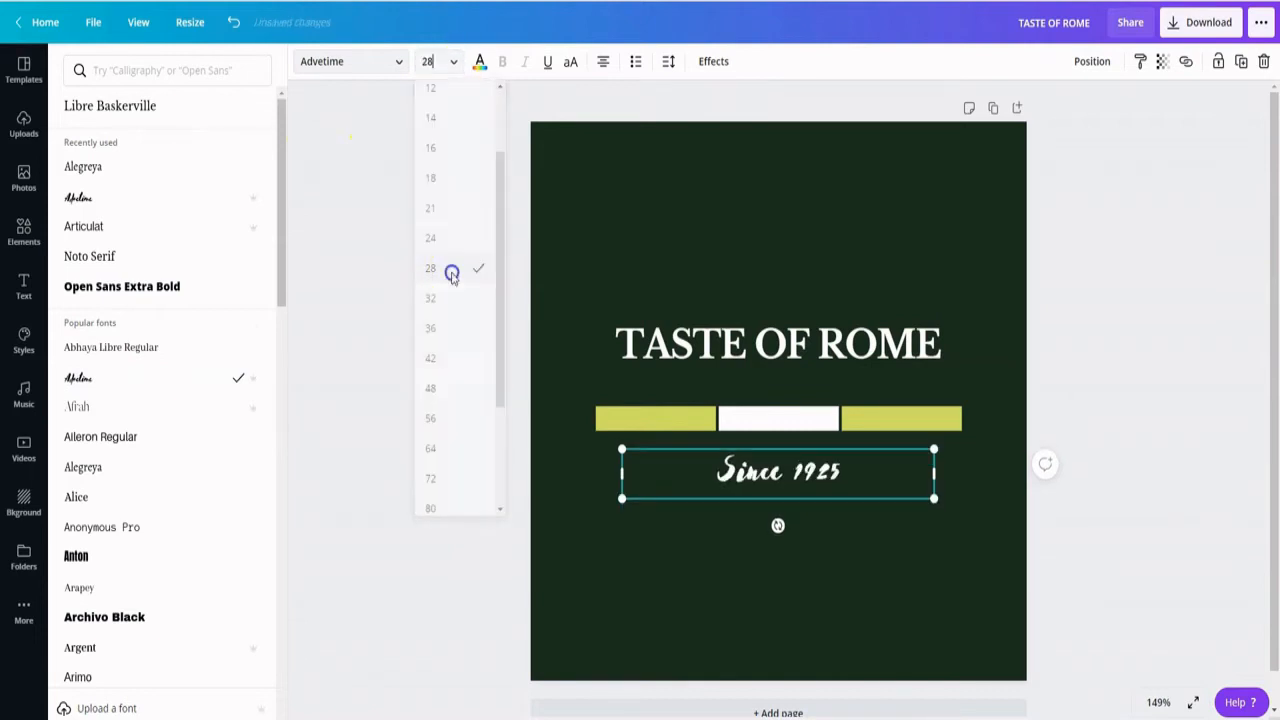
left_click(808, 563)
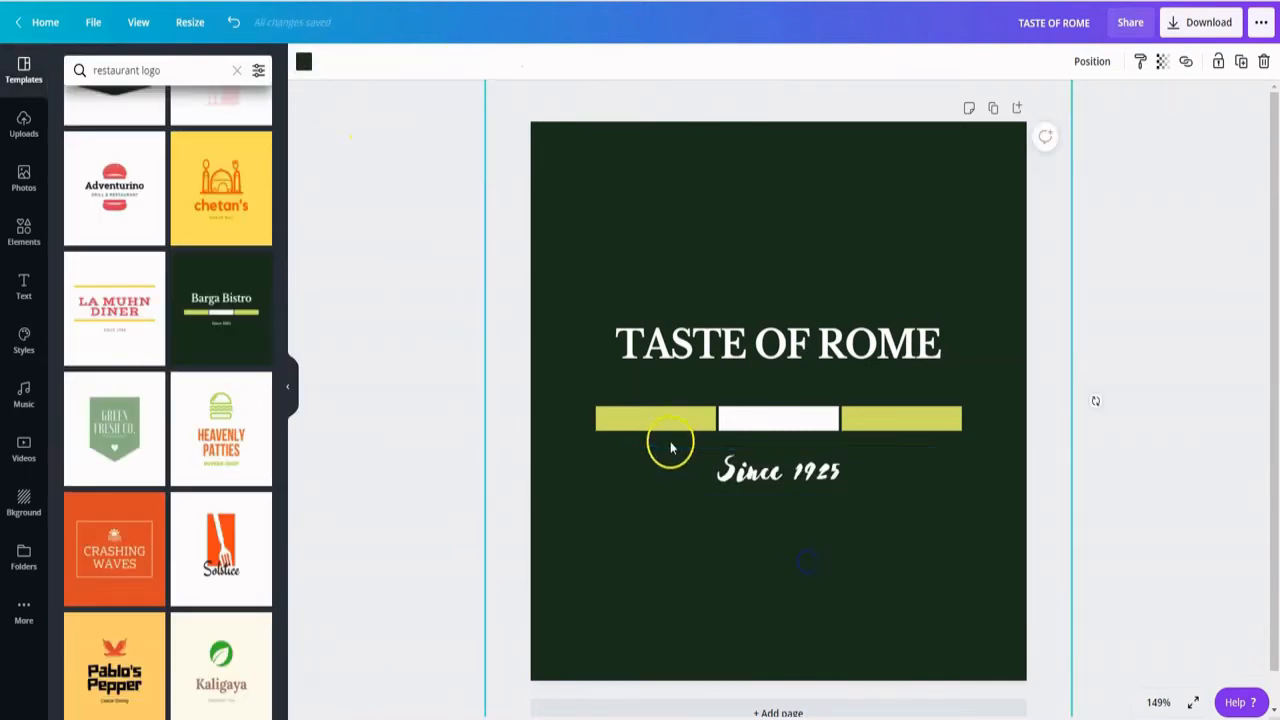
left_click(886, 418)
left_click(889, 194)
- Change the TASTE OF ROME title's text colour to the dark green from the document colours
left_click(659, 332)
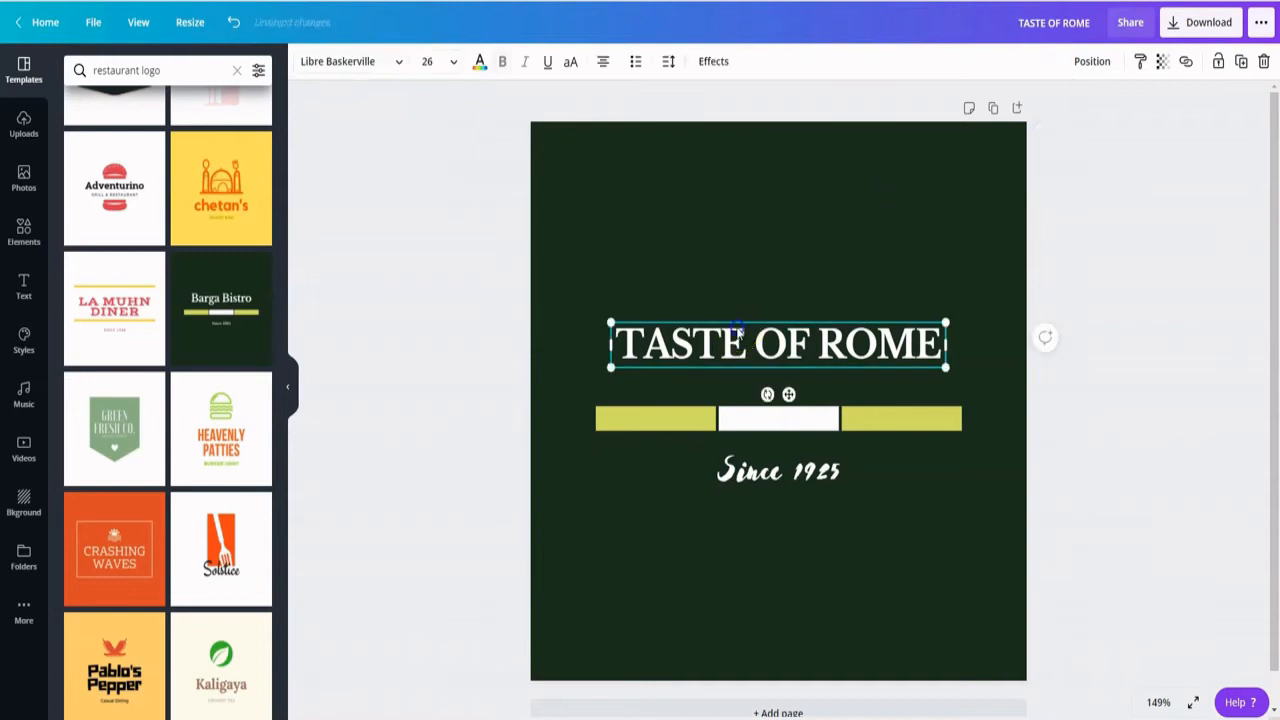
left_click(659, 332)
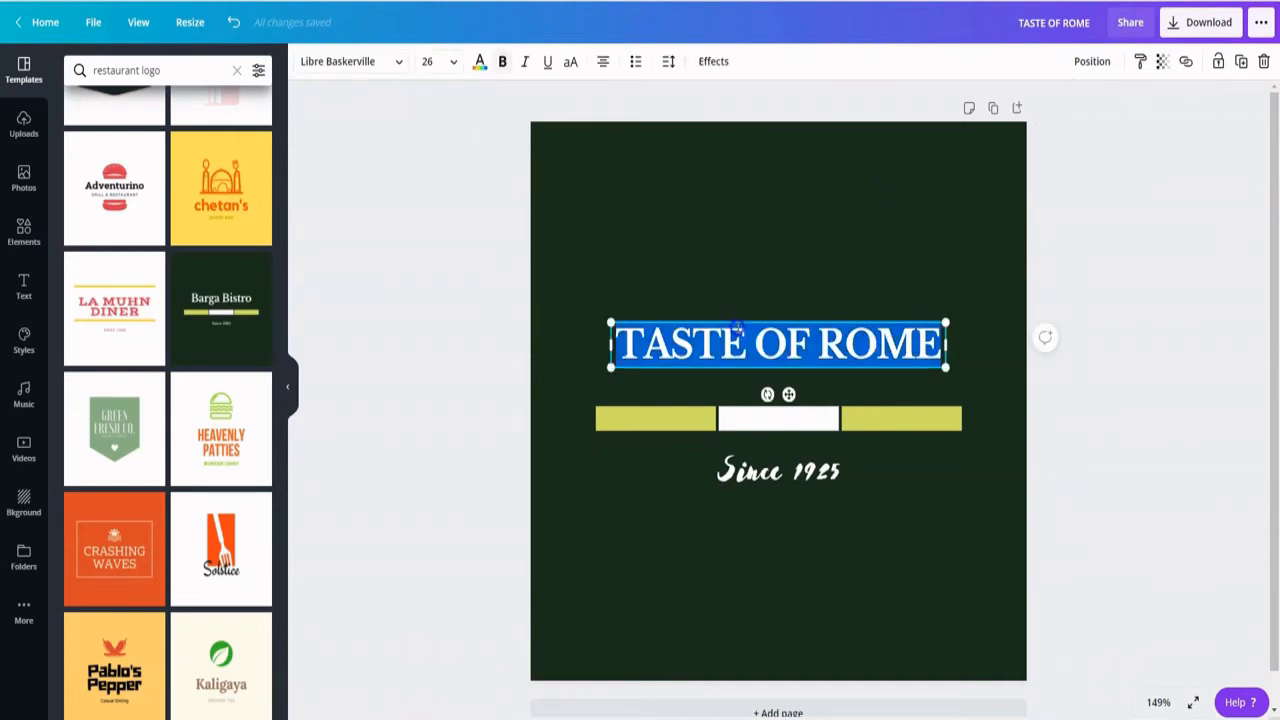
left_click(479, 64)
left_click(77, 213)
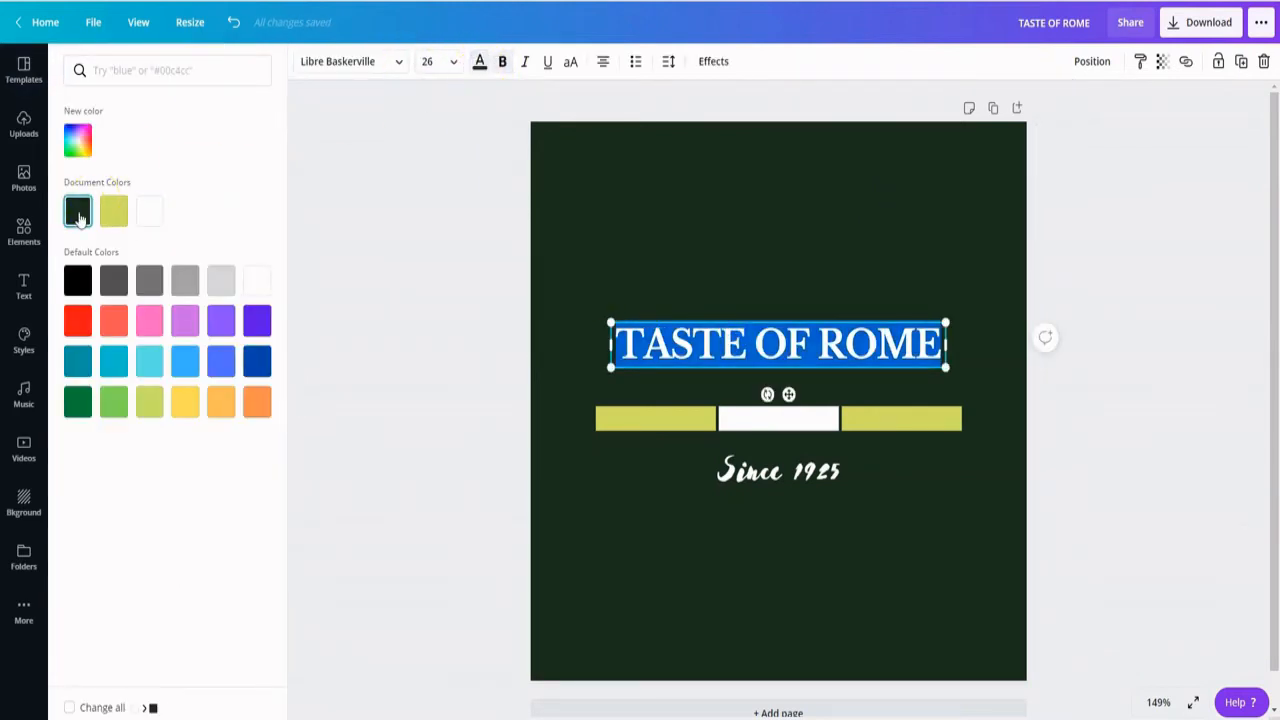
- Change the "Since 1925" tagline's text colour to the dark green document colour
left_click(765, 468)
key("ctrl+a")
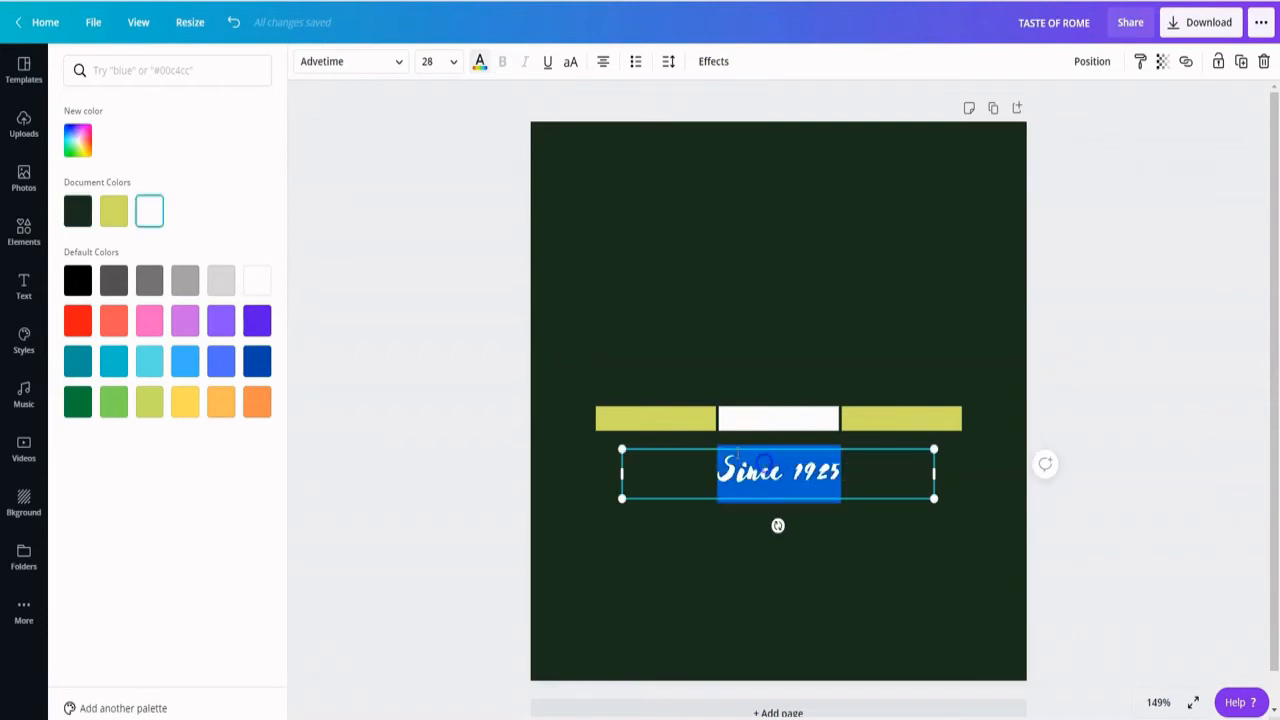
left_click(481, 62)
left_click(77, 210)
- Change the logo's background colour to white using the document colours
left_click(780, 180)
left_click(649, 160)
left_click(148, 214)
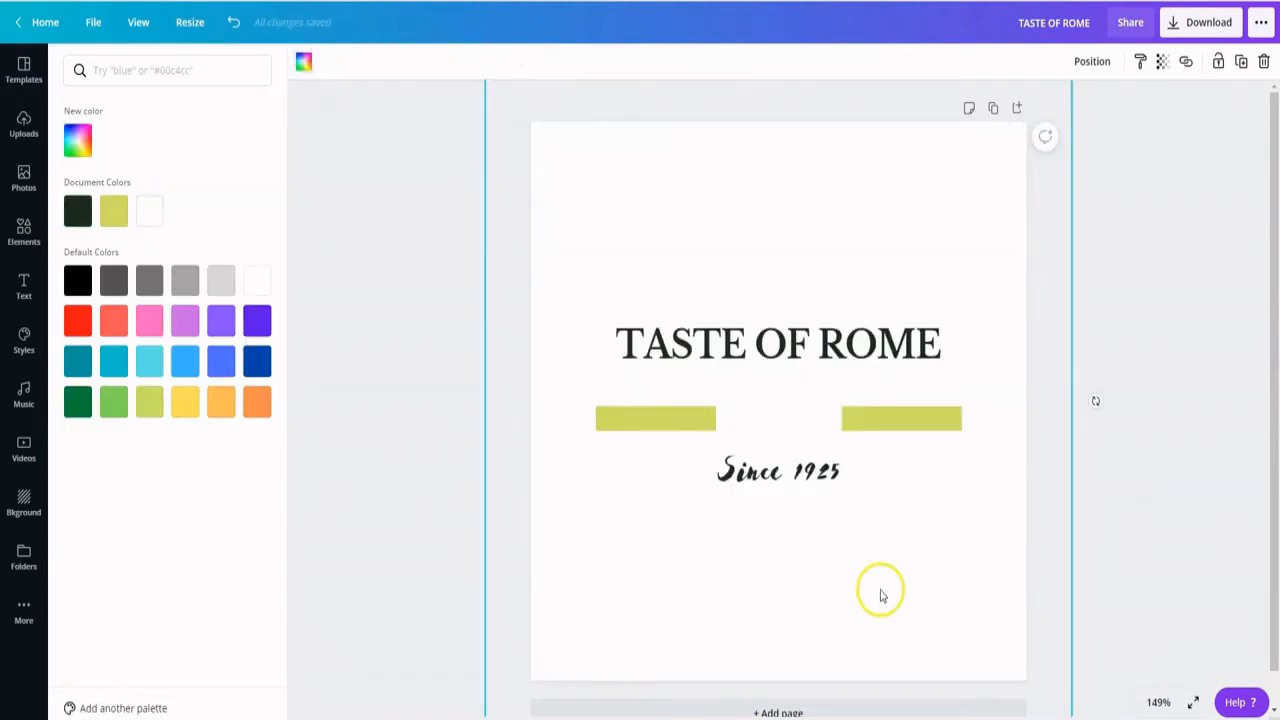
- Recolour the bar's outer segments from the default colours, making the right one red and the left one dark green
left_click(923, 417)
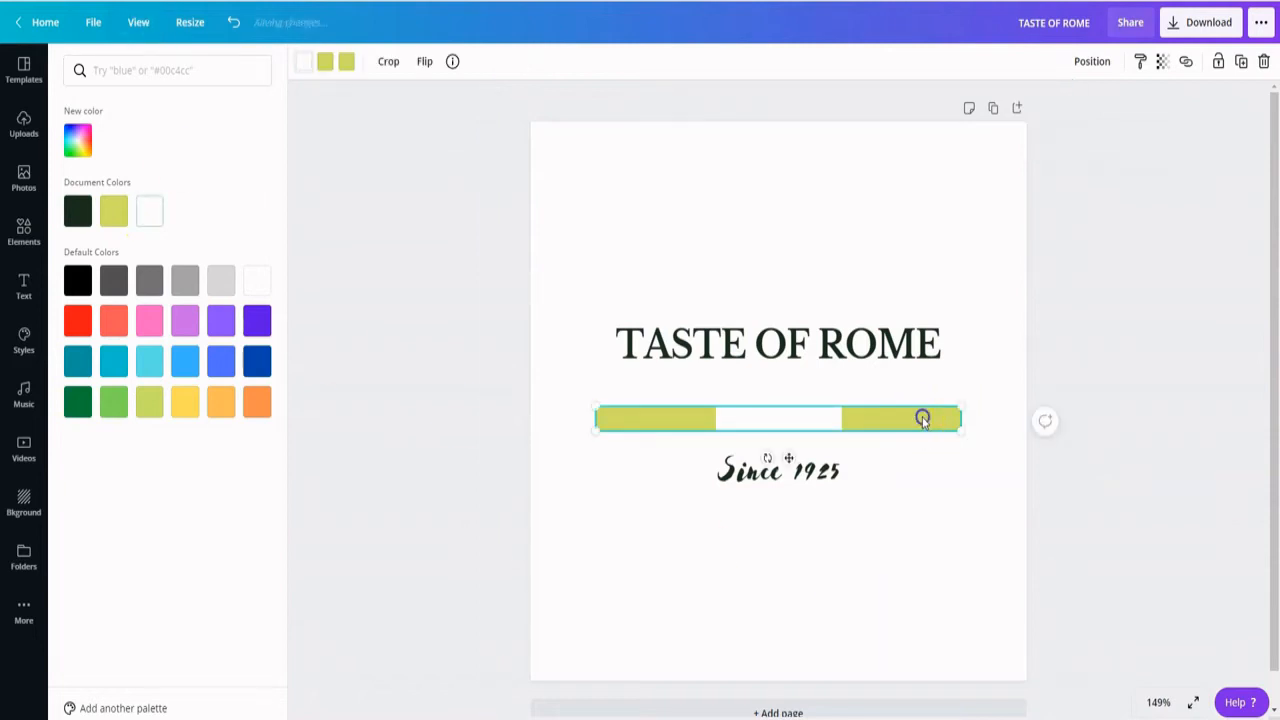
left_click(325, 63)
left_click(77, 320)
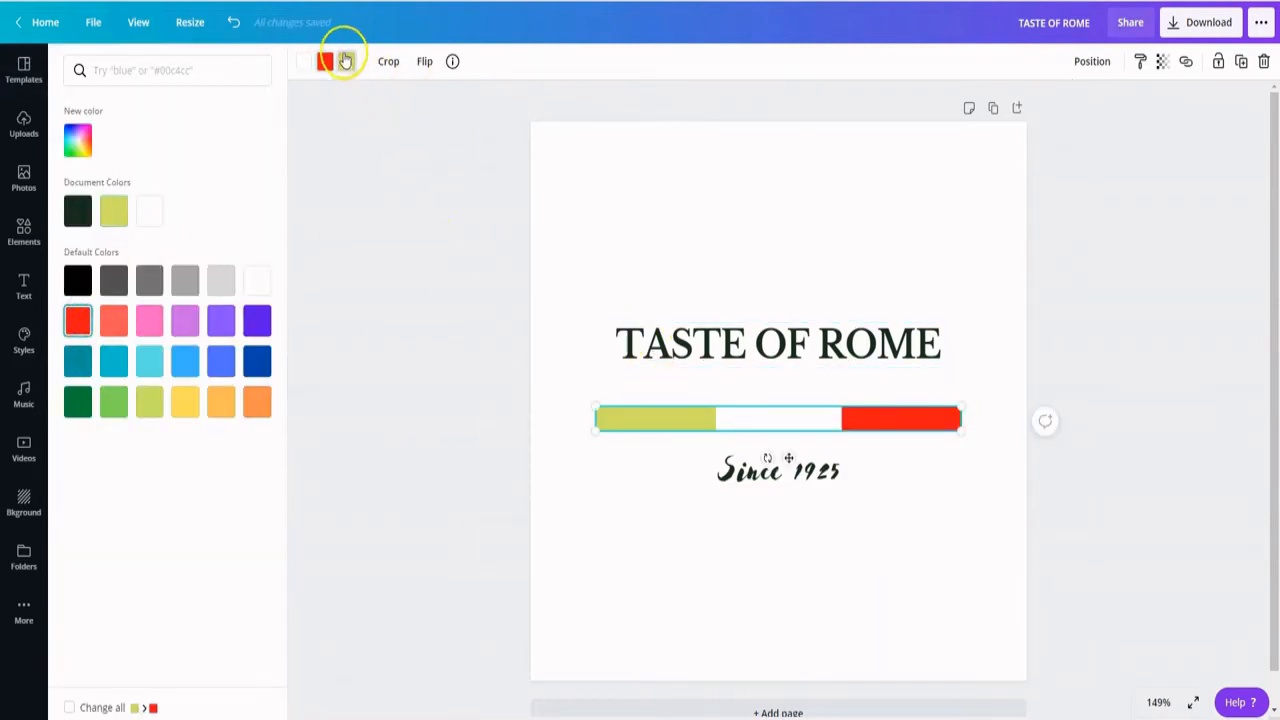
left_click(77, 401)
left_click(471, 560)
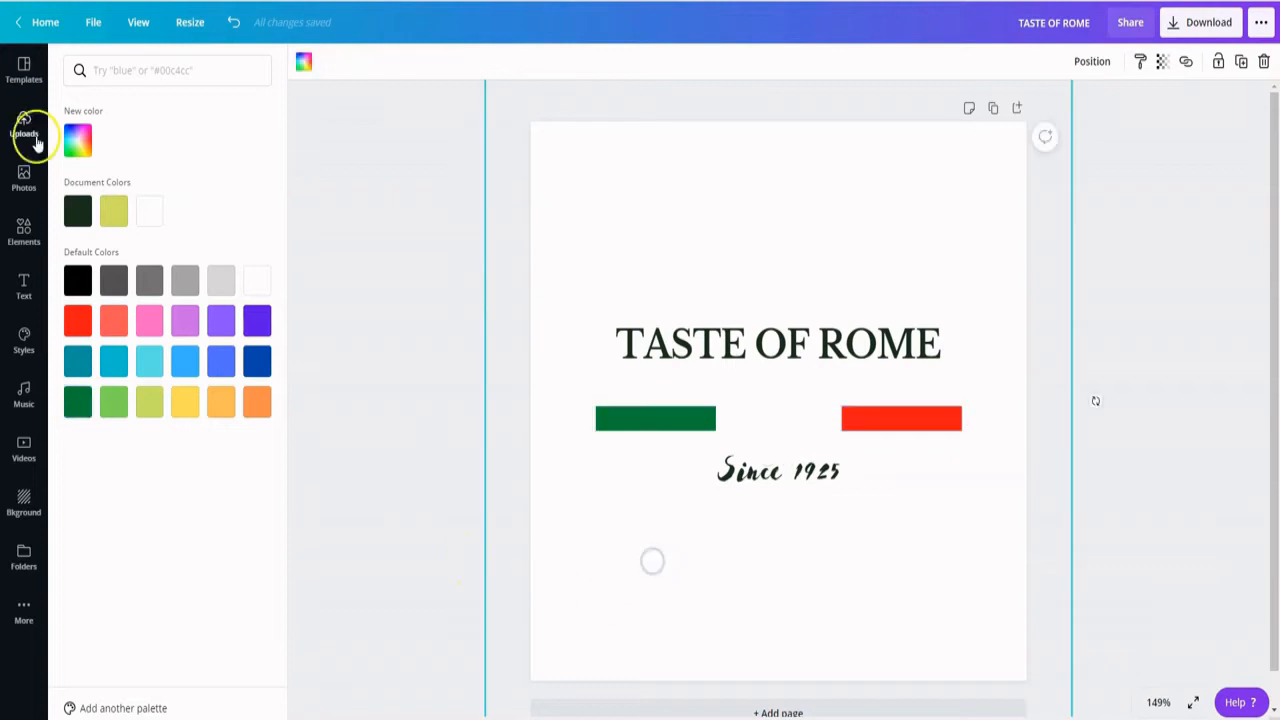
- Search the elements for "line" and place the plain solid line along the upper edge of the tricolour bar
left_click(24, 240)
left_click(129, 70)
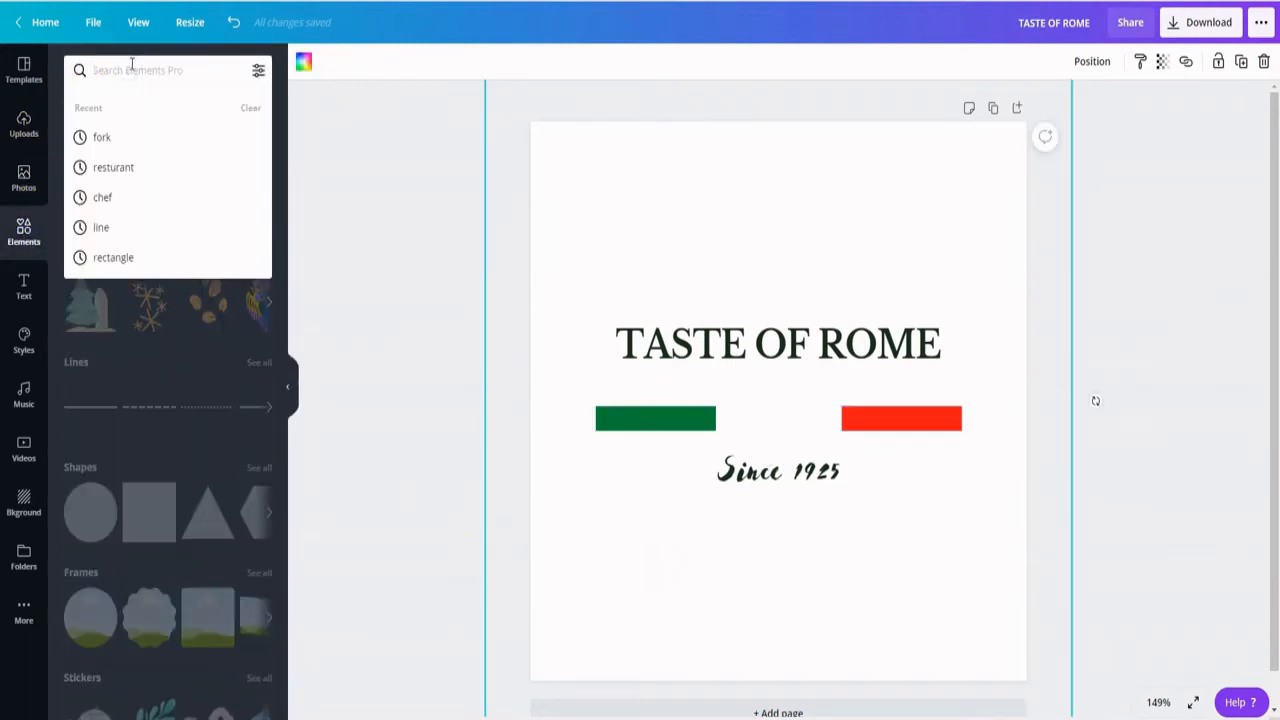
type("line")
key("Return")
left_click_drag(83, 174, 679, 405)
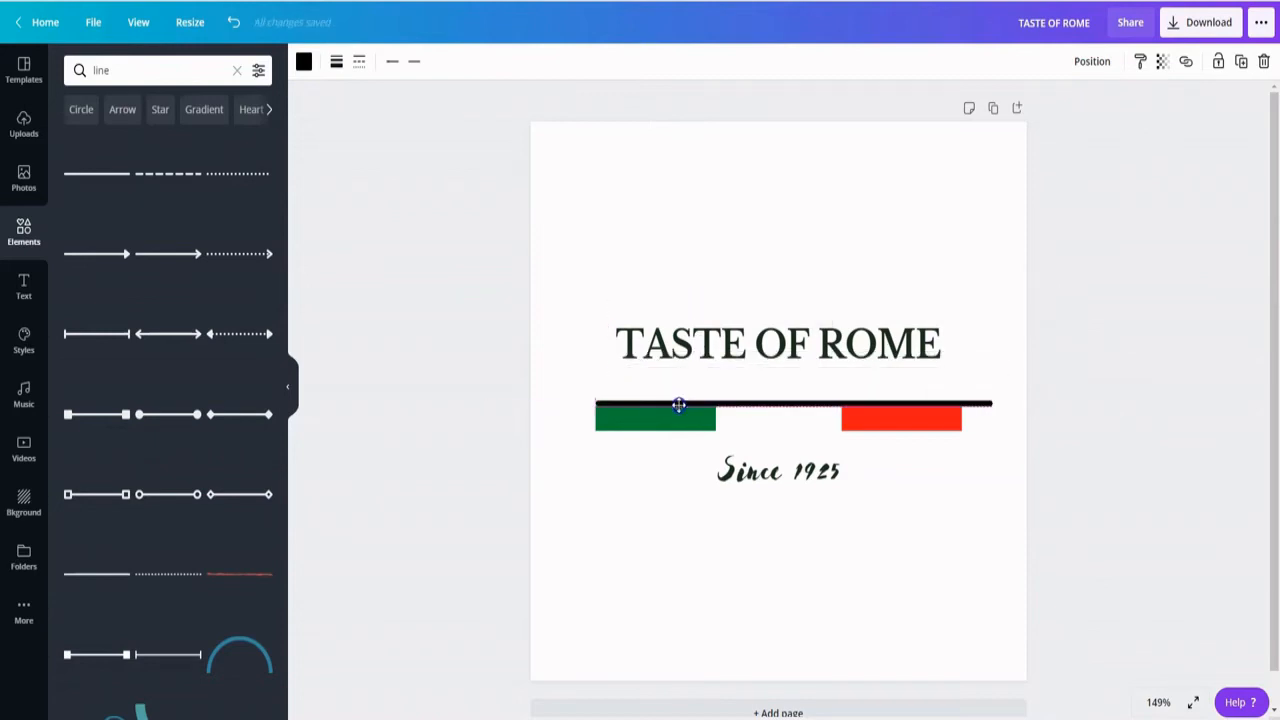
- Set the line's weight to 1 and nudge it down onto the bar's upper edge
left_click(336, 61)
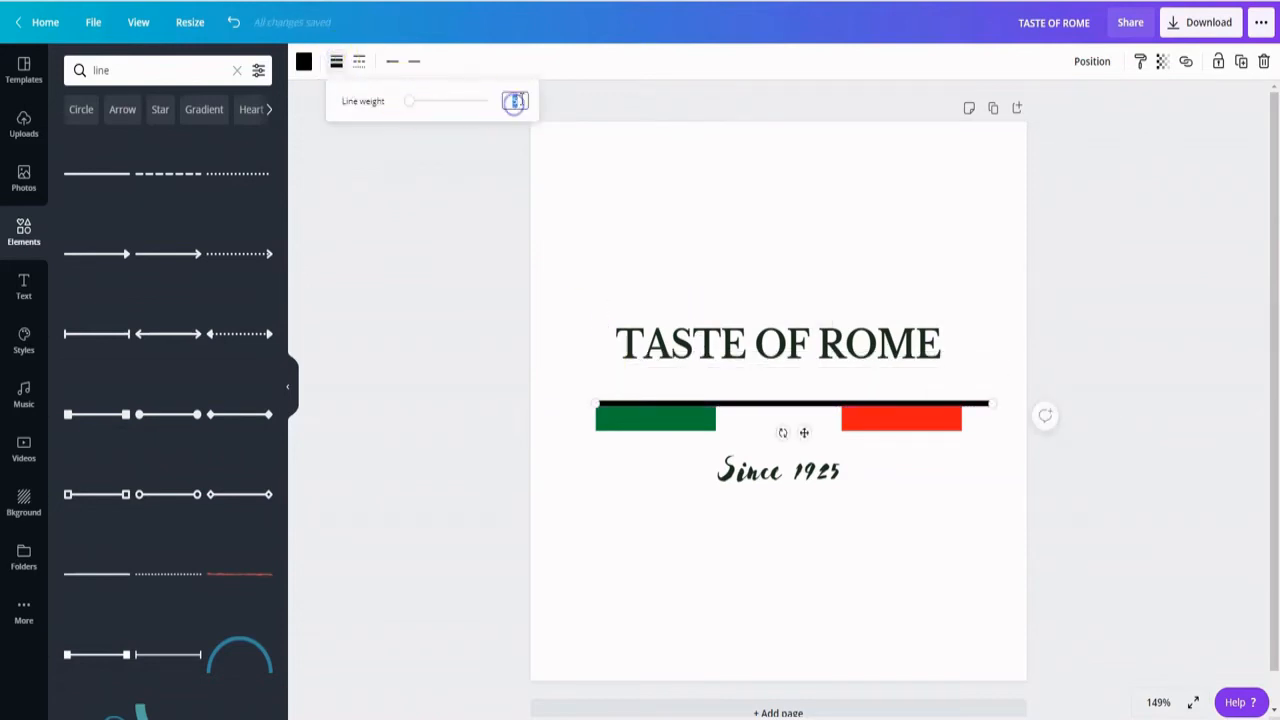
type("1")
left_click(628, 537)
left_click(648, 404)
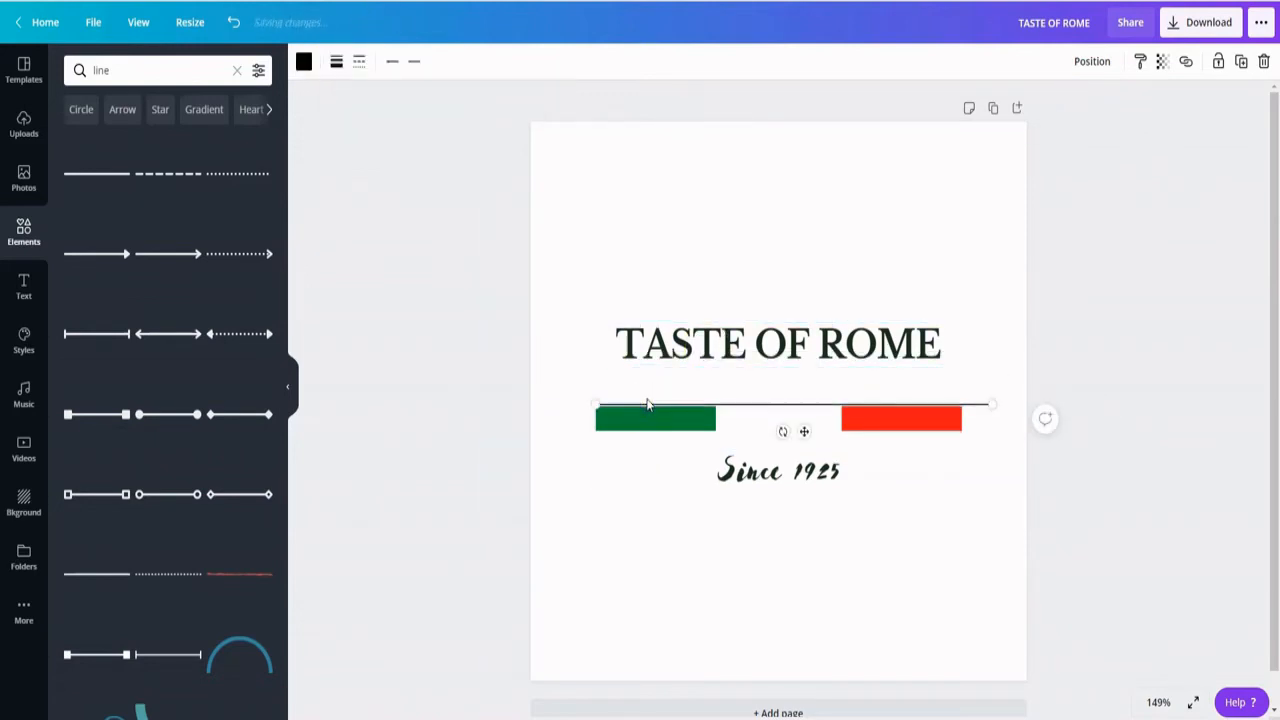
key("Down")
left_click(631, 517)
left_click(632, 405)
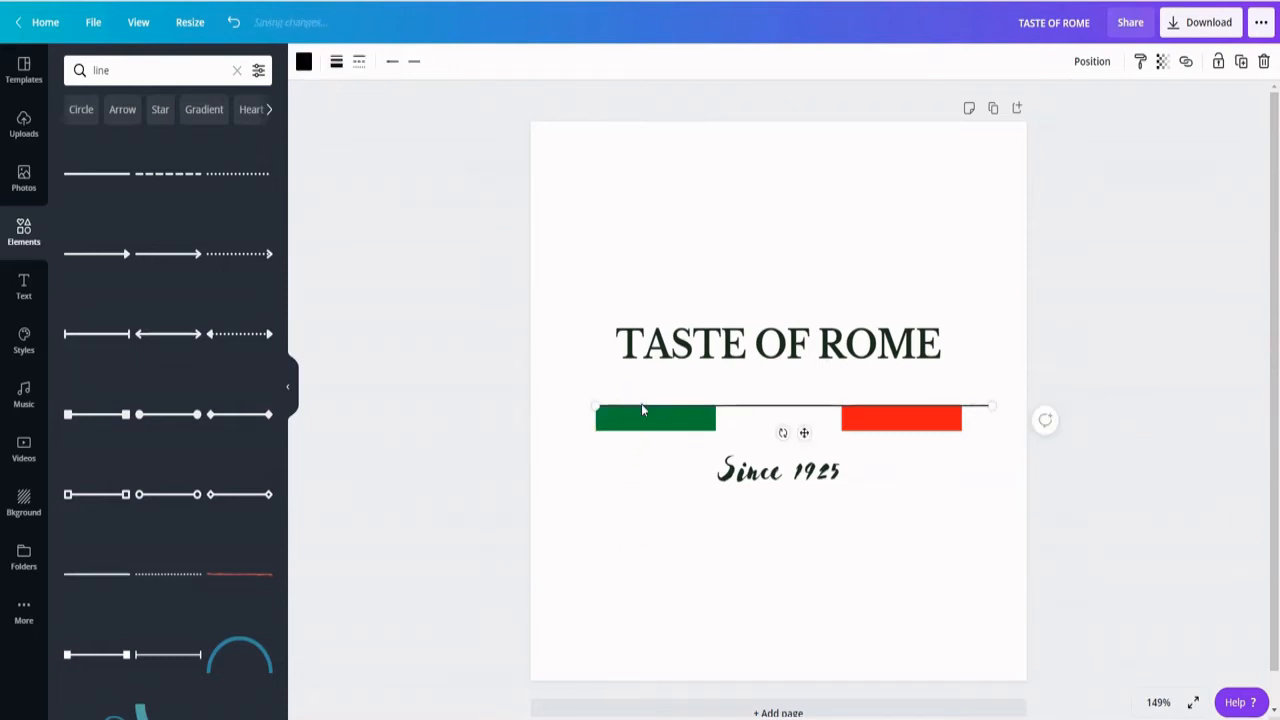
left_click(668, 543)
- Shorten the line so that it ends flush with the right end of the red segment
left_click(983, 407)
left_click_drag(992, 406, 962, 406)
left_click(930, 500)
- Copy the thin line and align the pasted duplicate with the tricolour bar's lower edge
right_click(743, 406)
left_click(774, 426)
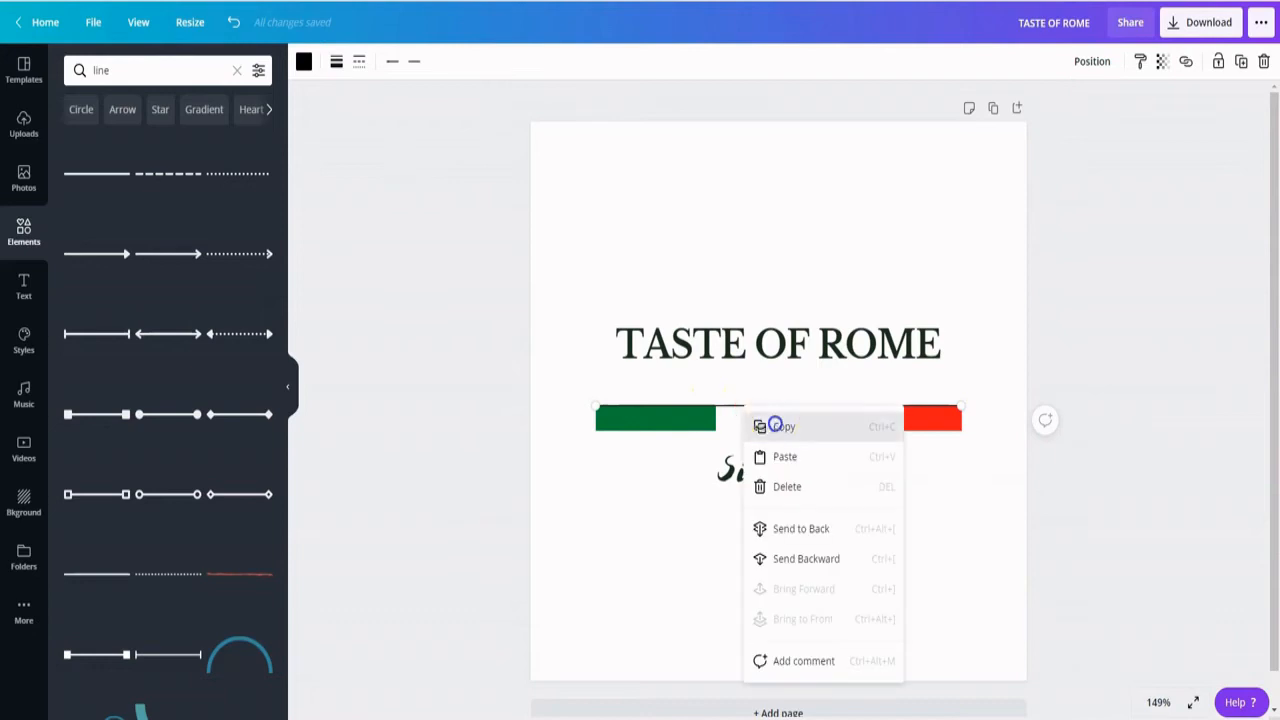
left_click(658, 590)
right_click(658, 590)
left_click(703, 500)
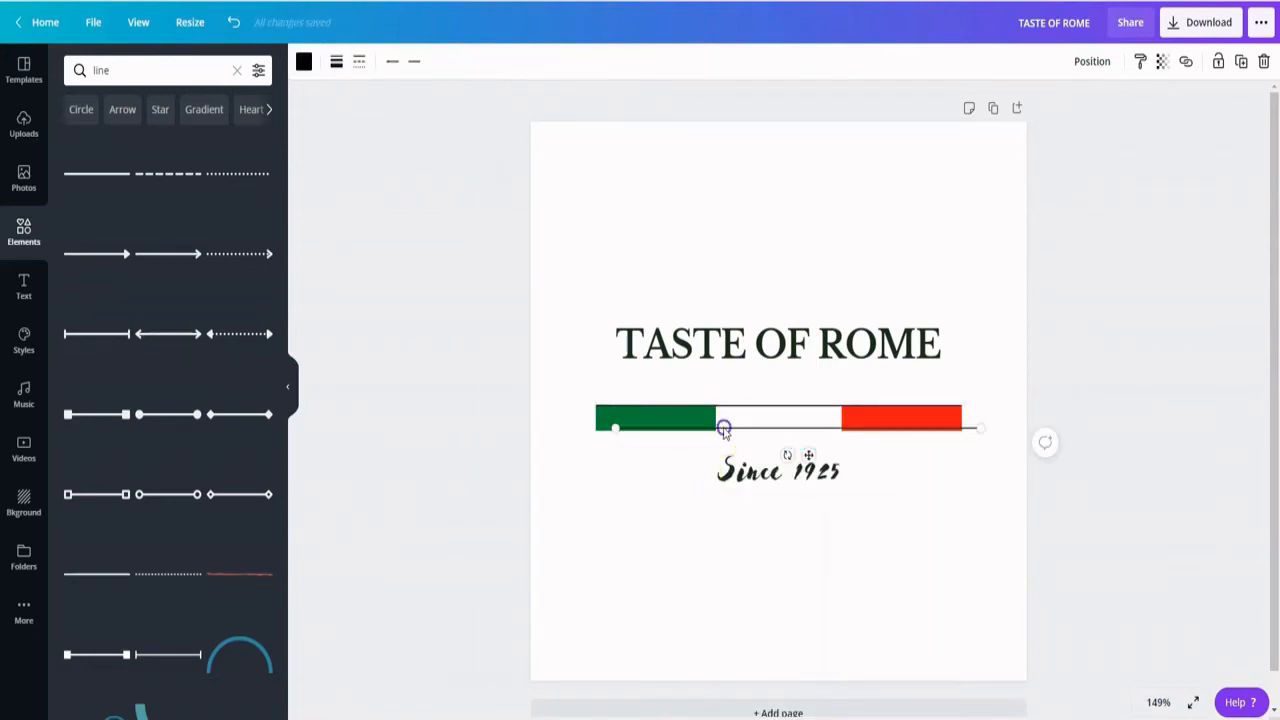
left_click_drag(724, 428, 711, 432)
left_click(992, 247)
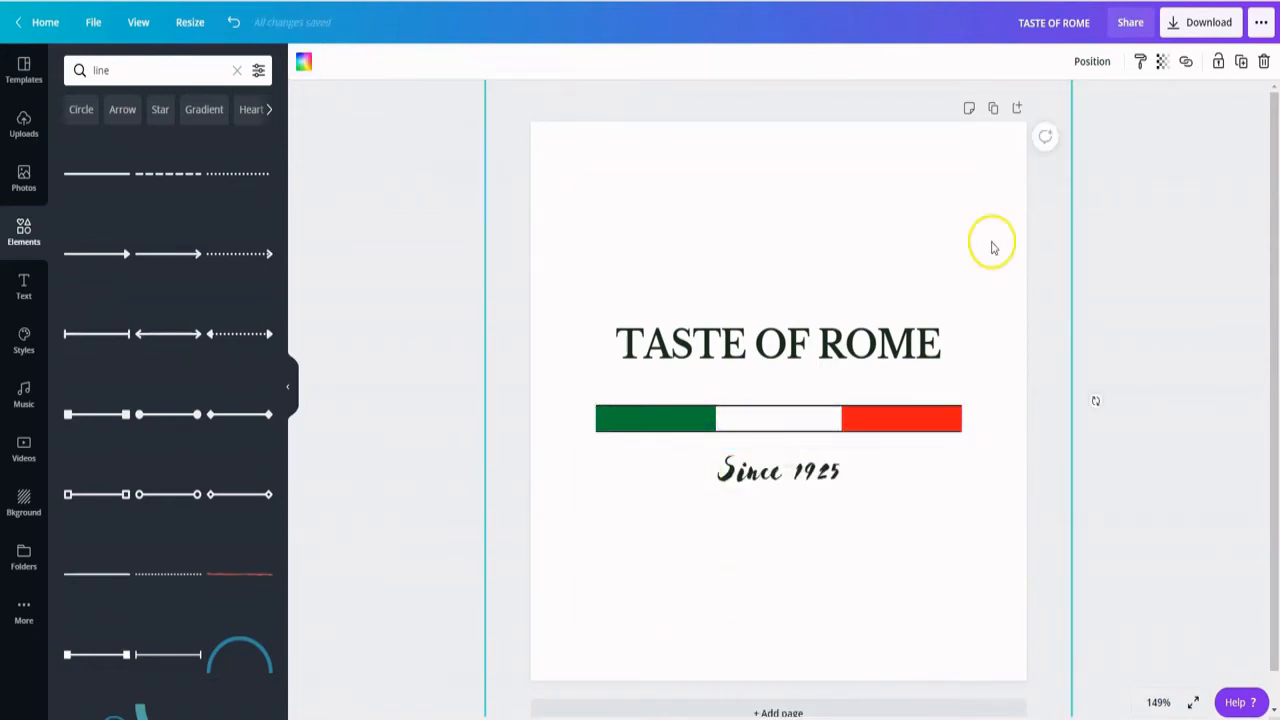
- Download the logo as a PNG with a transparent background and open the downloaded TASTE OF ROME.png
left_click(1202, 28)
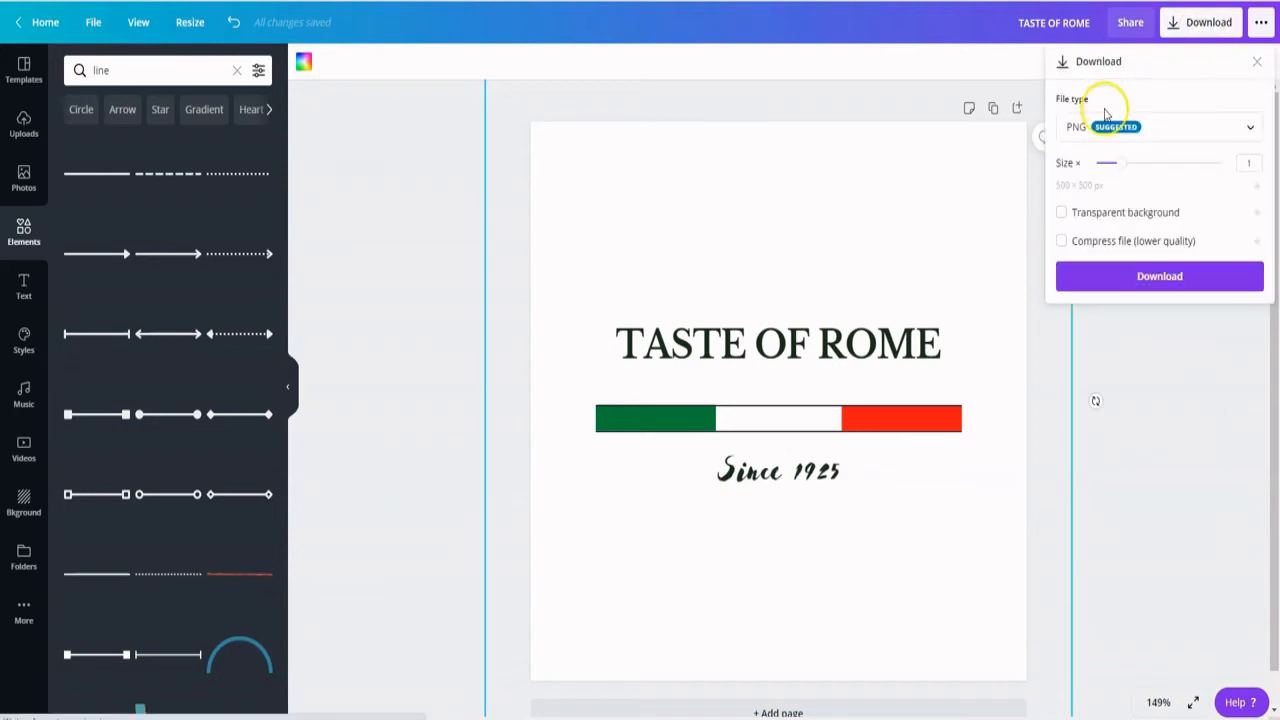
left_click(1063, 213)
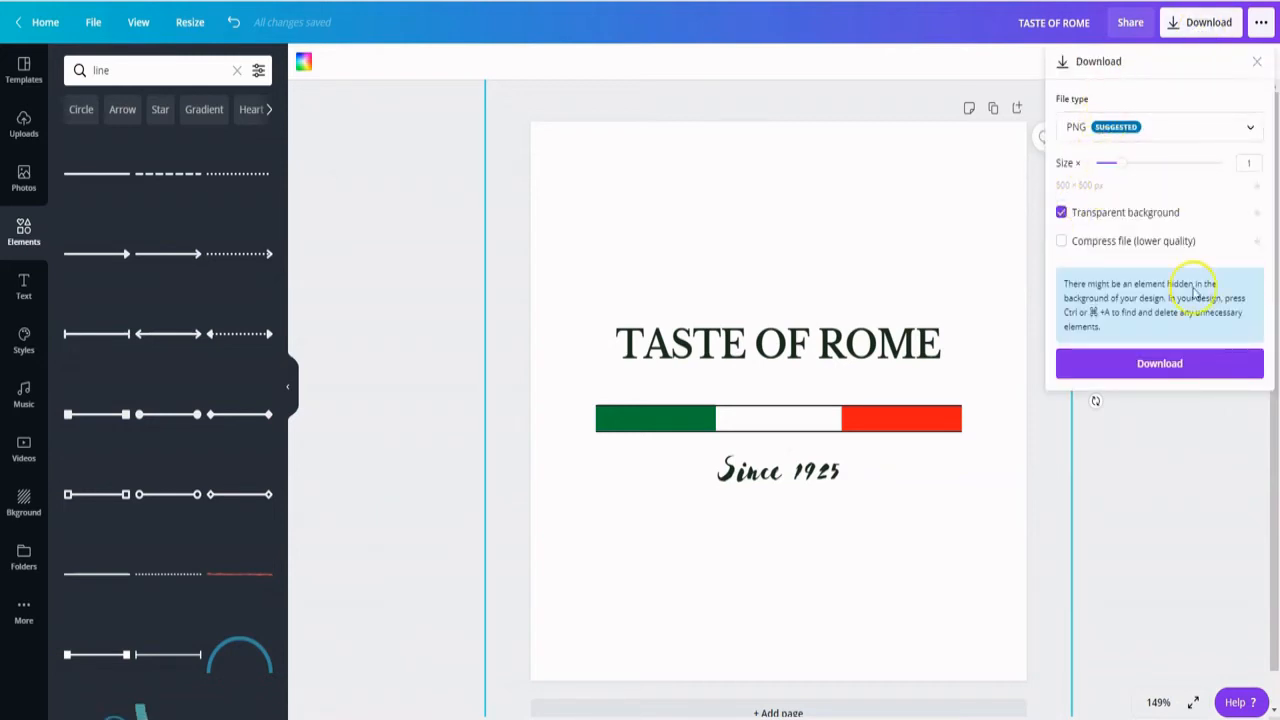
left_click(1160, 366)
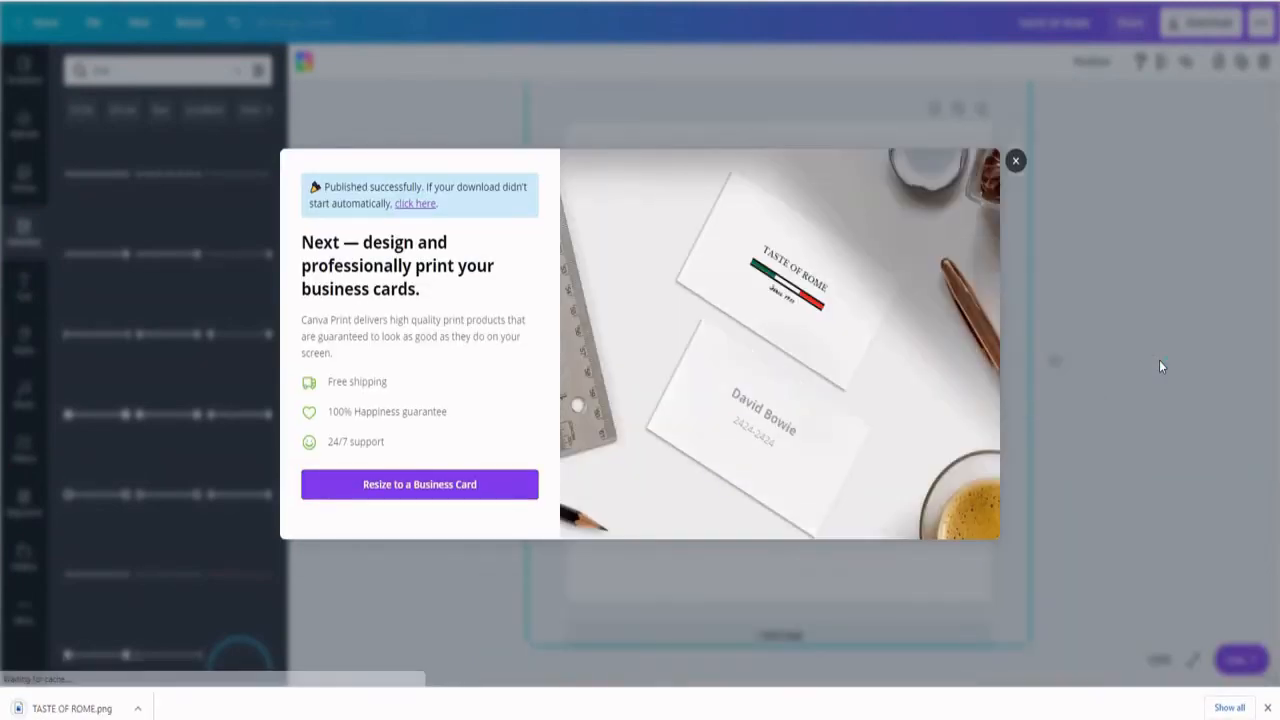
left_click(40, 707)
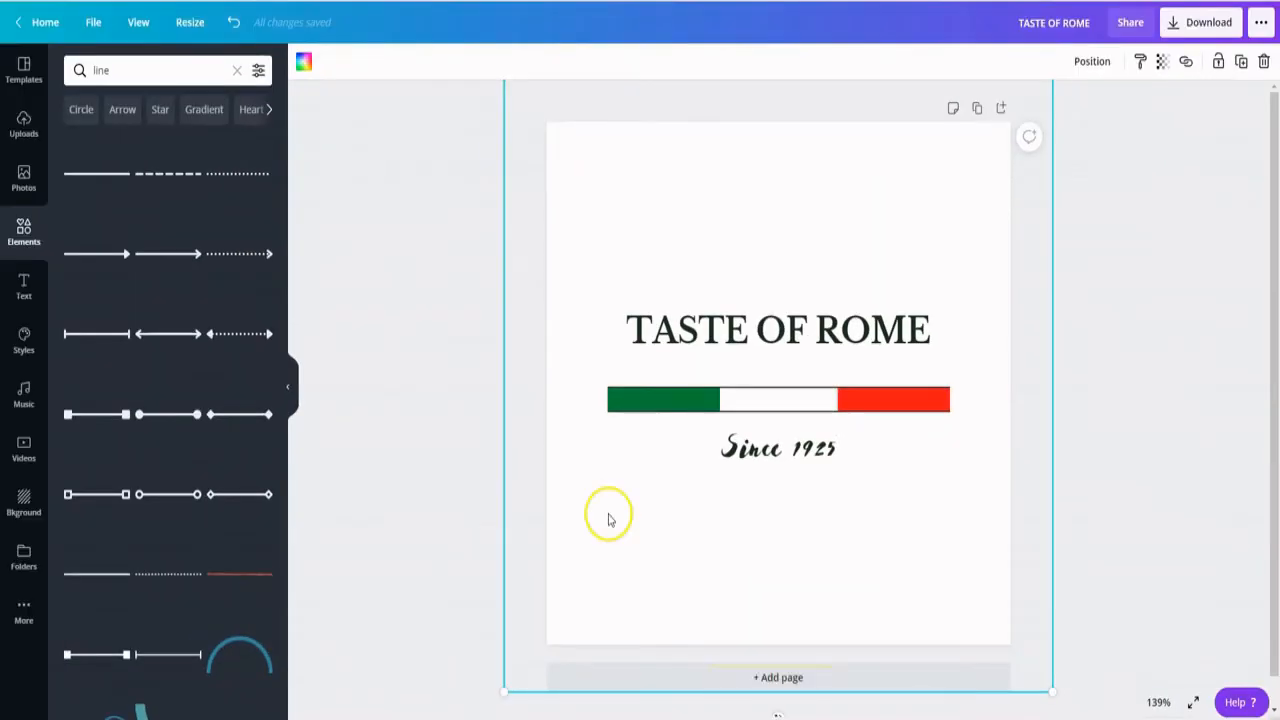
- Add a second page and insert the free grey chef hat graphic from an element search for "chef"
left_click(775, 678)
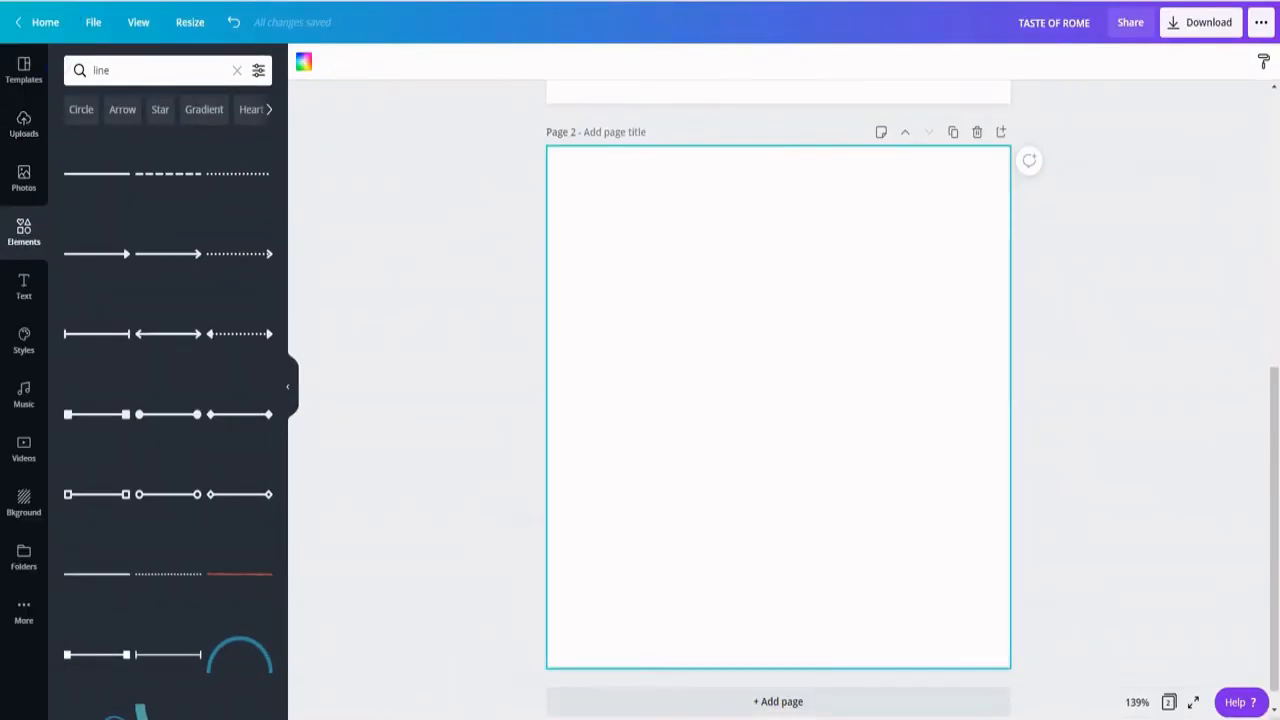
triple_click(120, 70)
type("chef")
key("Return")
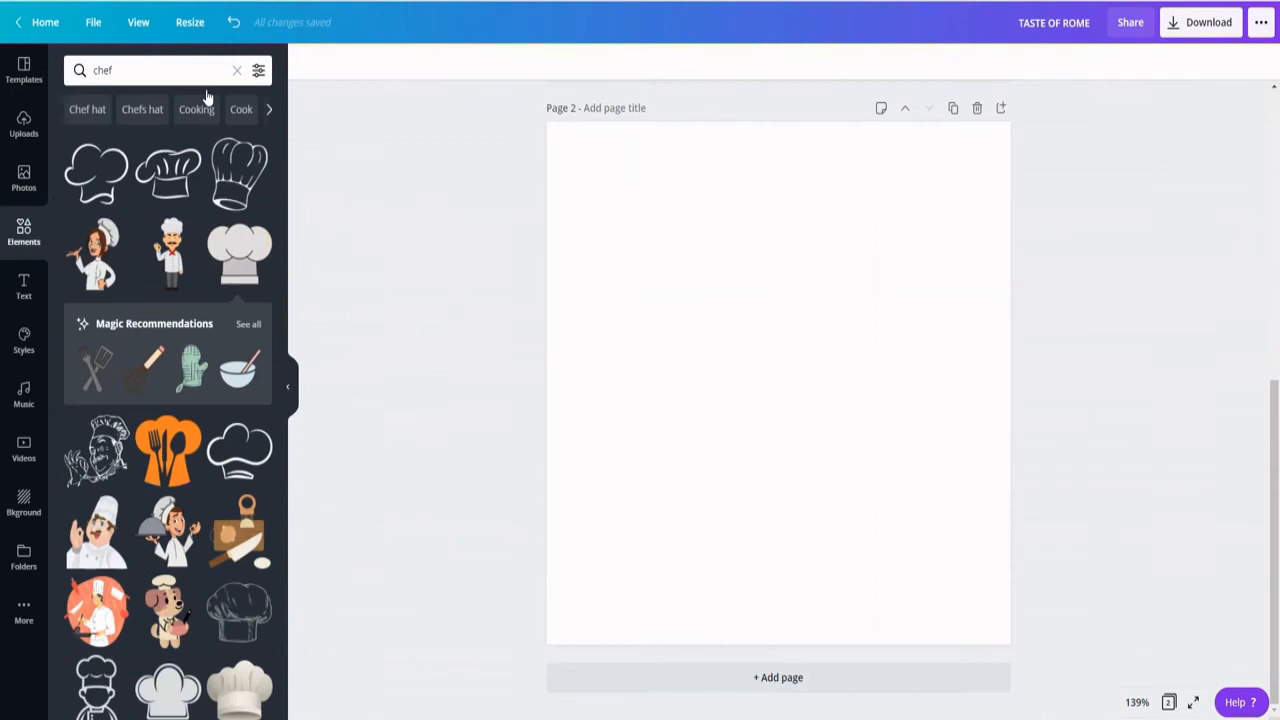
left_click(238, 258)
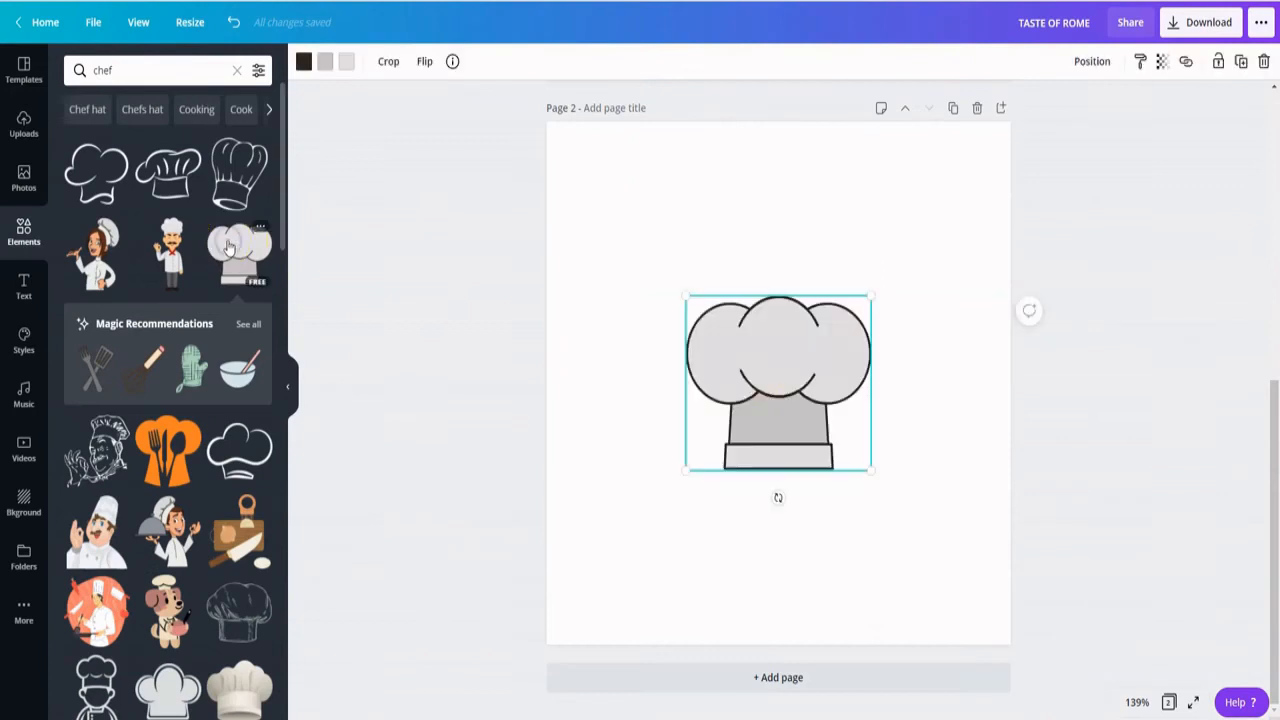
- Change both grey fills of the chef hat to white and move the hat to the upper part of the page
left_click(340, 62)
left_click(257, 320)
left_click(325, 62)
left_click(257, 320)
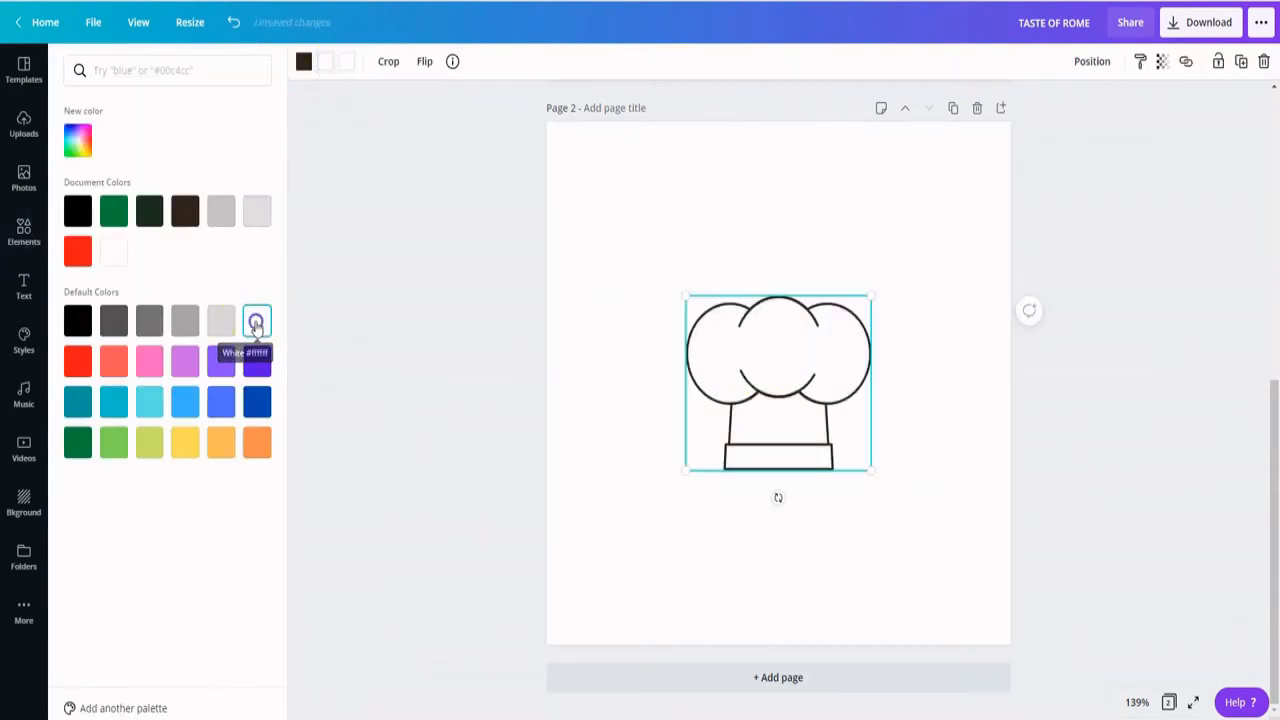
left_click_drag(752, 361, 760, 271)
left_click_drag(760, 271, 752, 261)
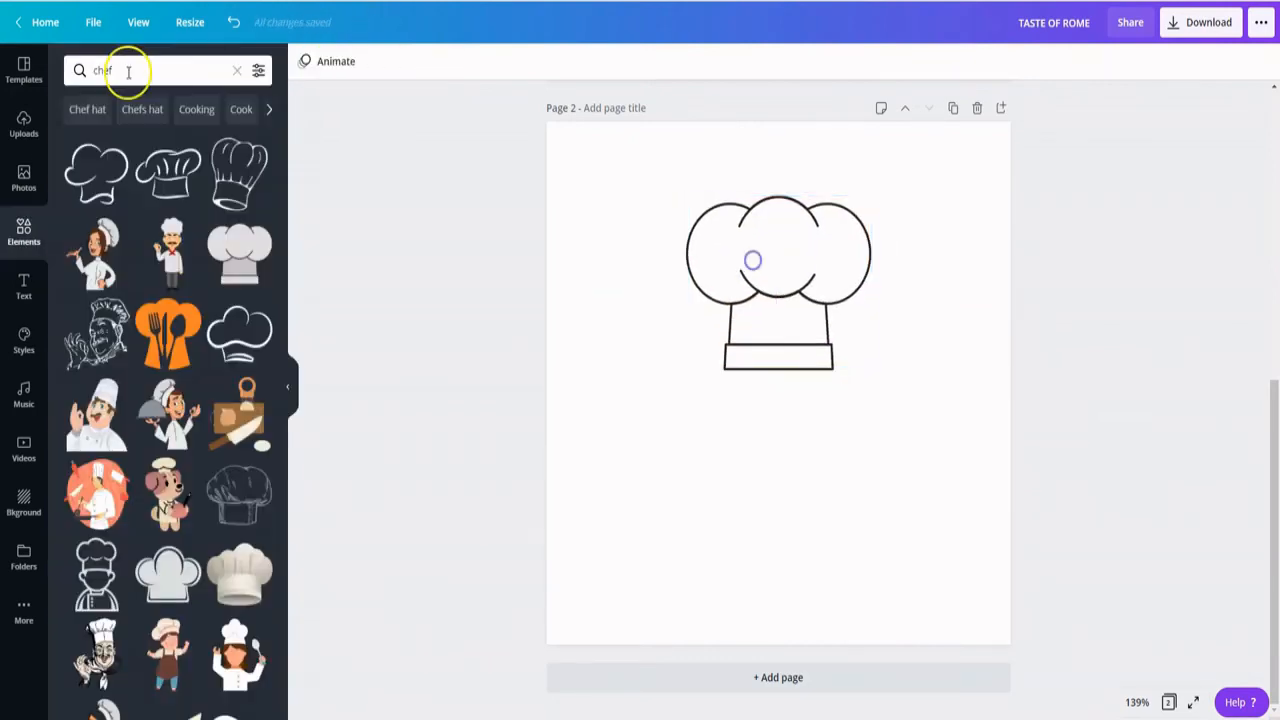
- Search the elements for "fork" and look through the cutlery graphics
double_click(128, 72)
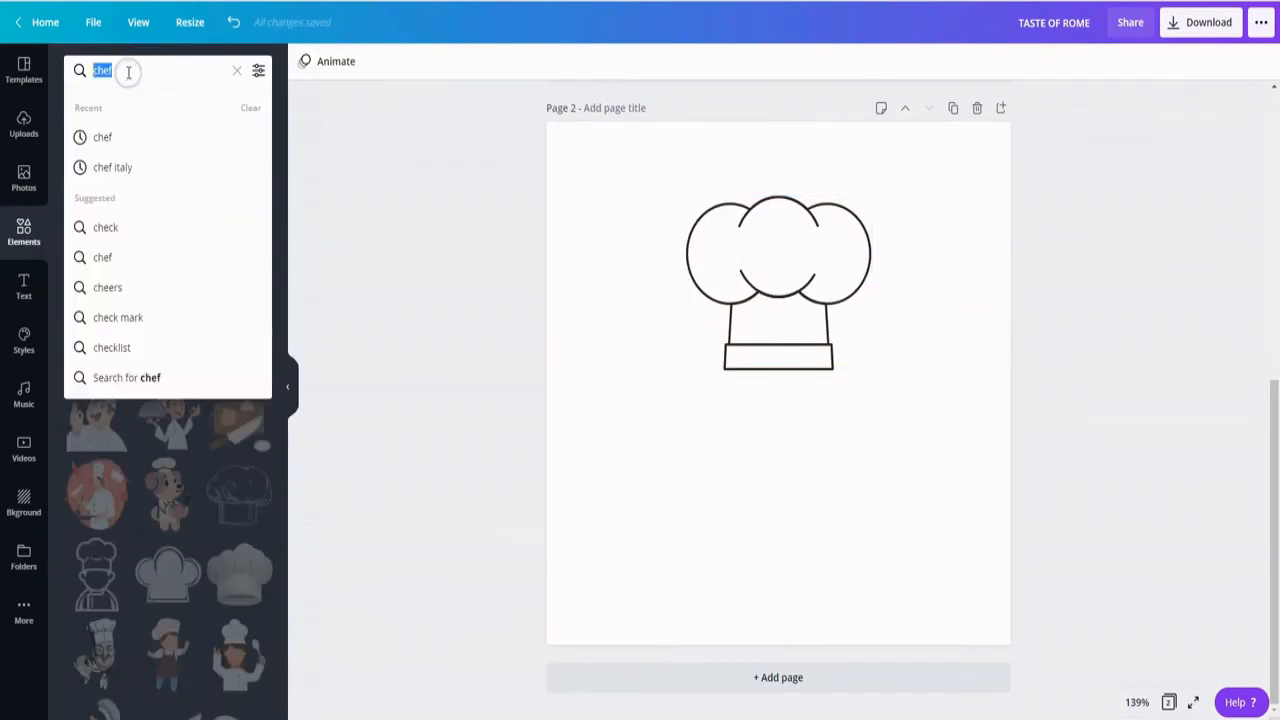
type("fork")
key("Return")
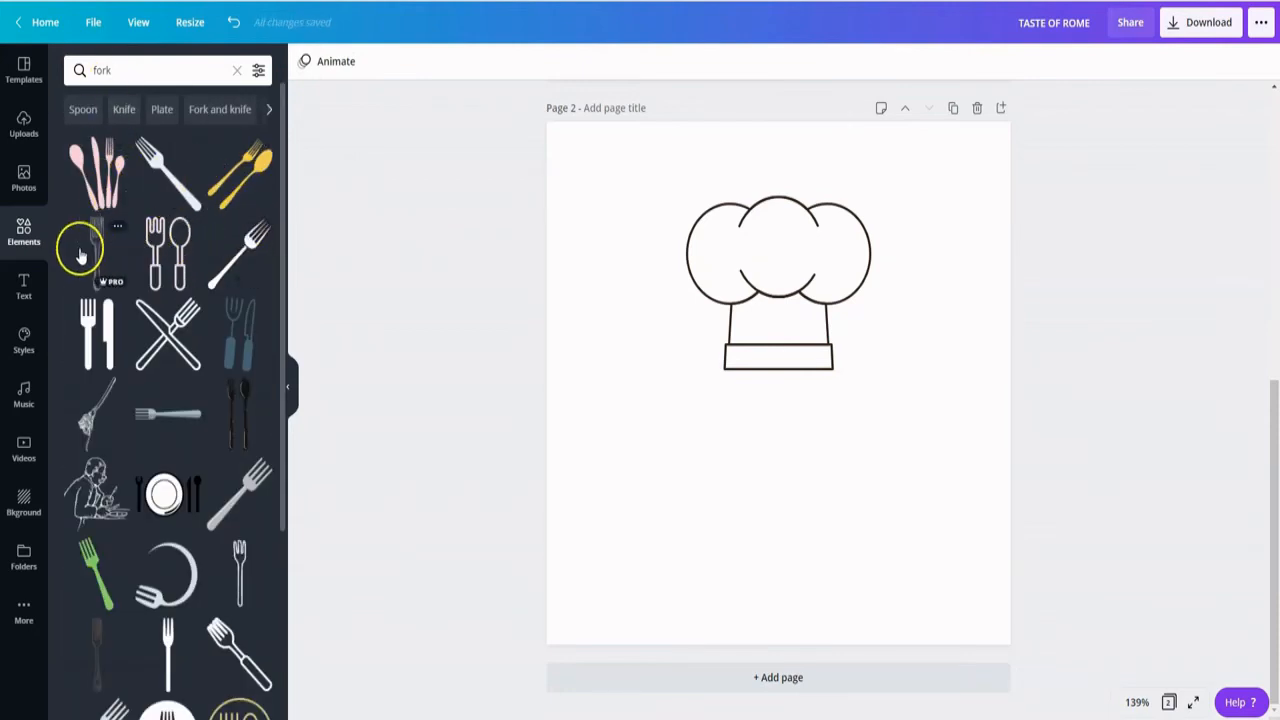
scroll(100, 325, "down", 4)
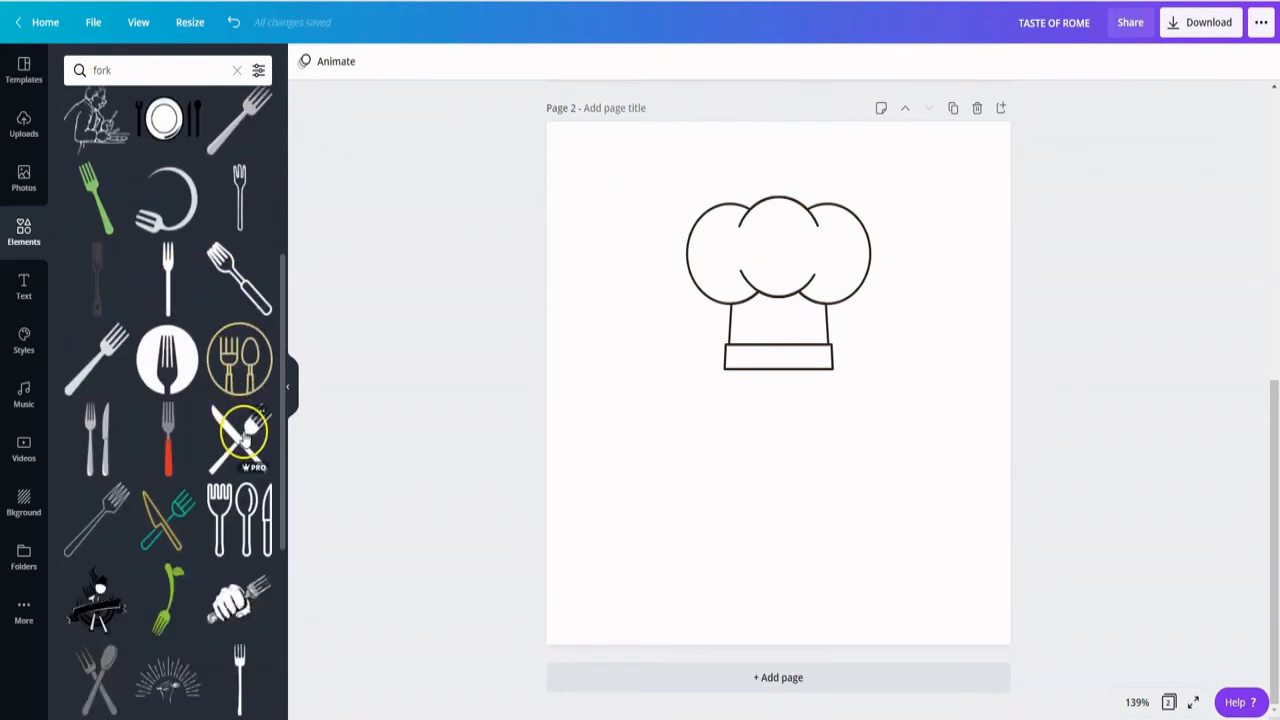
- Add a third page and apply the round SUPER SOGBU template with the crossed fork and spoon from the restaurant logo templates
left_click(20, 72)
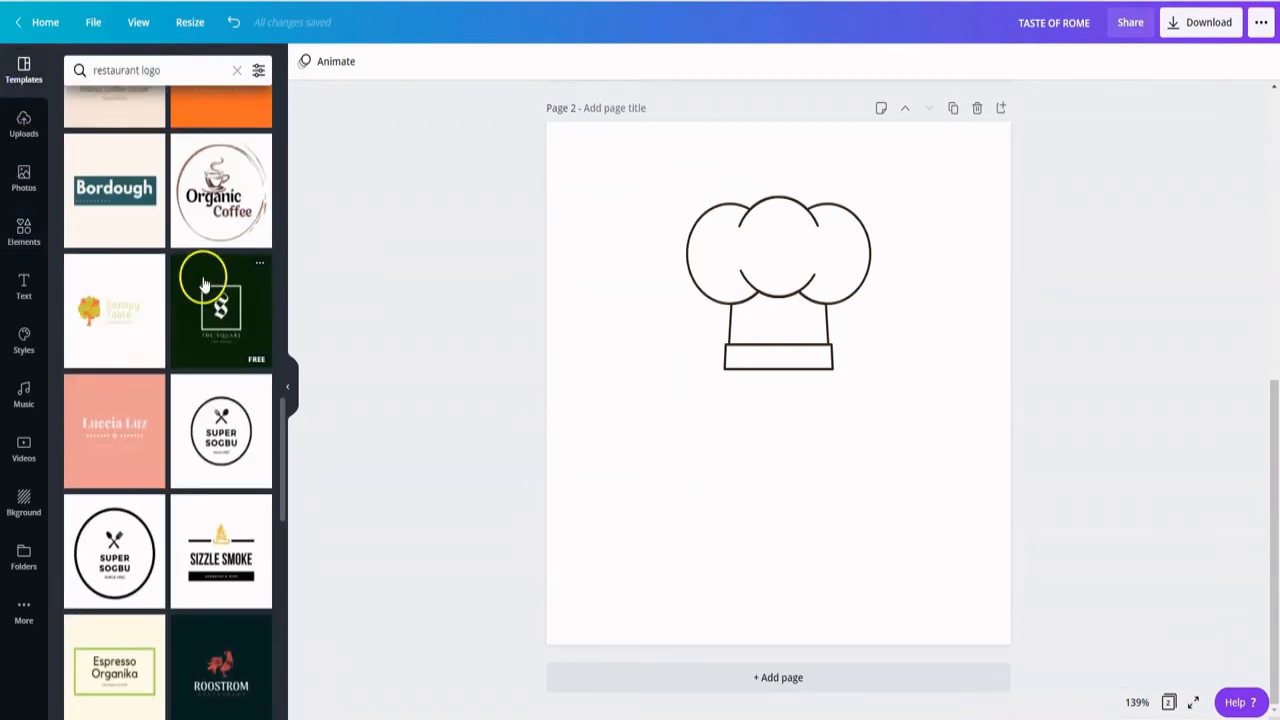
scroll(203, 285, "up", 3)
scroll(194, 294, "down", 5)
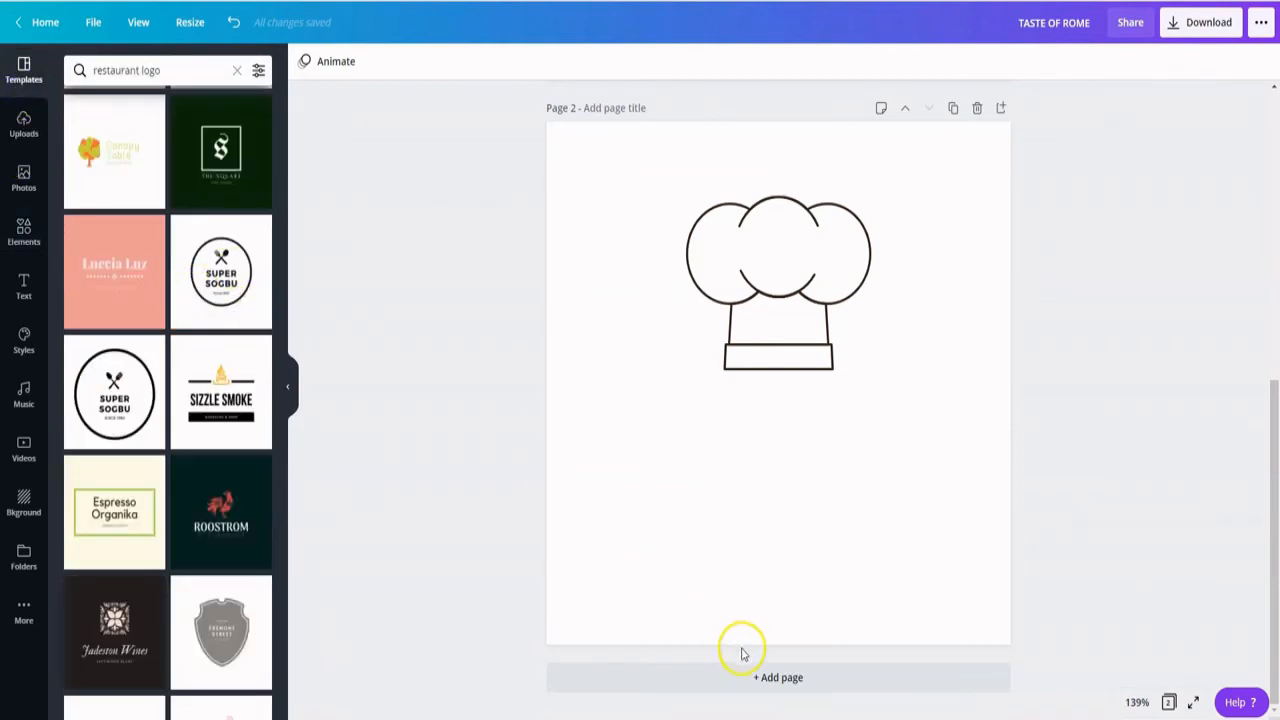
left_click(772, 677)
left_click(221, 272)
- Ungroup the SUPER SOGBU template's inner elements and copy the crossed fork-and-spoon icon
left_click(759, 373)
left_click(1041, 67)
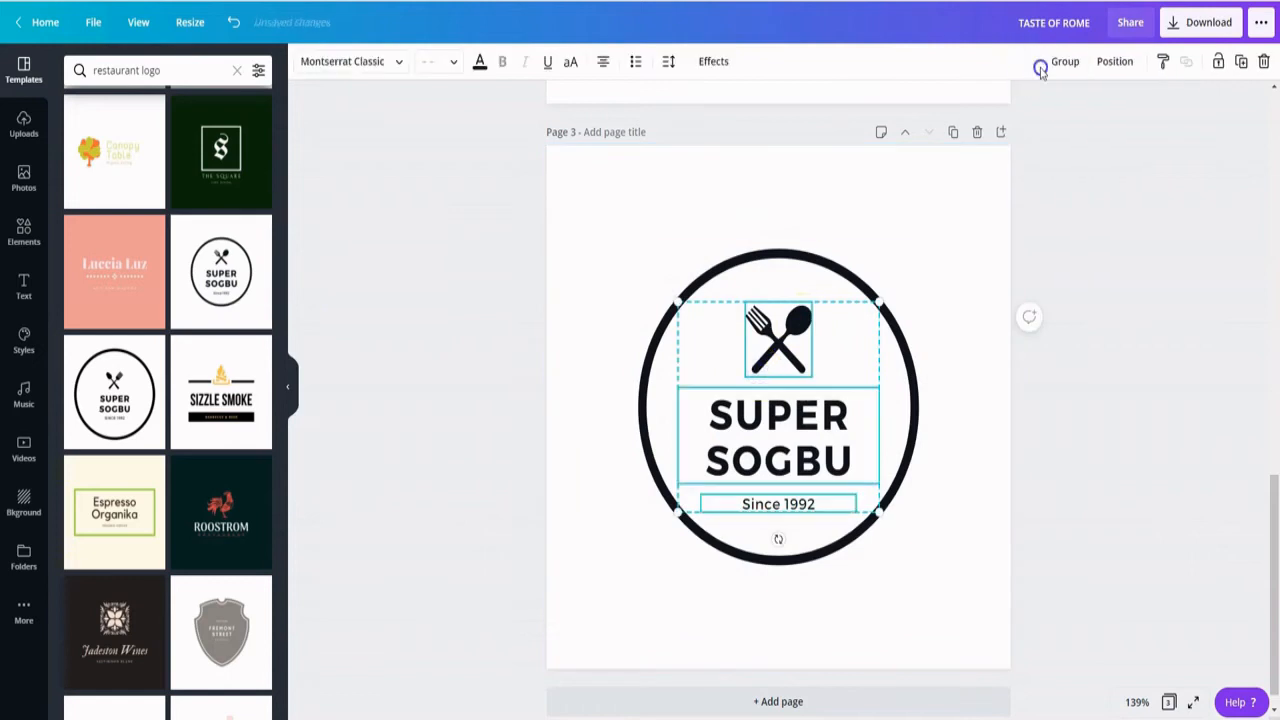
left_click(951, 323)
right_click(779, 343)
left_click(805, 360)
- Paste the fork-and-spoon icon onto page 2 below the chef hat and remove page 3
scroll(888, 425, "up", 2)
scroll(888, 430, "up", 2)
right_click(762, 273)
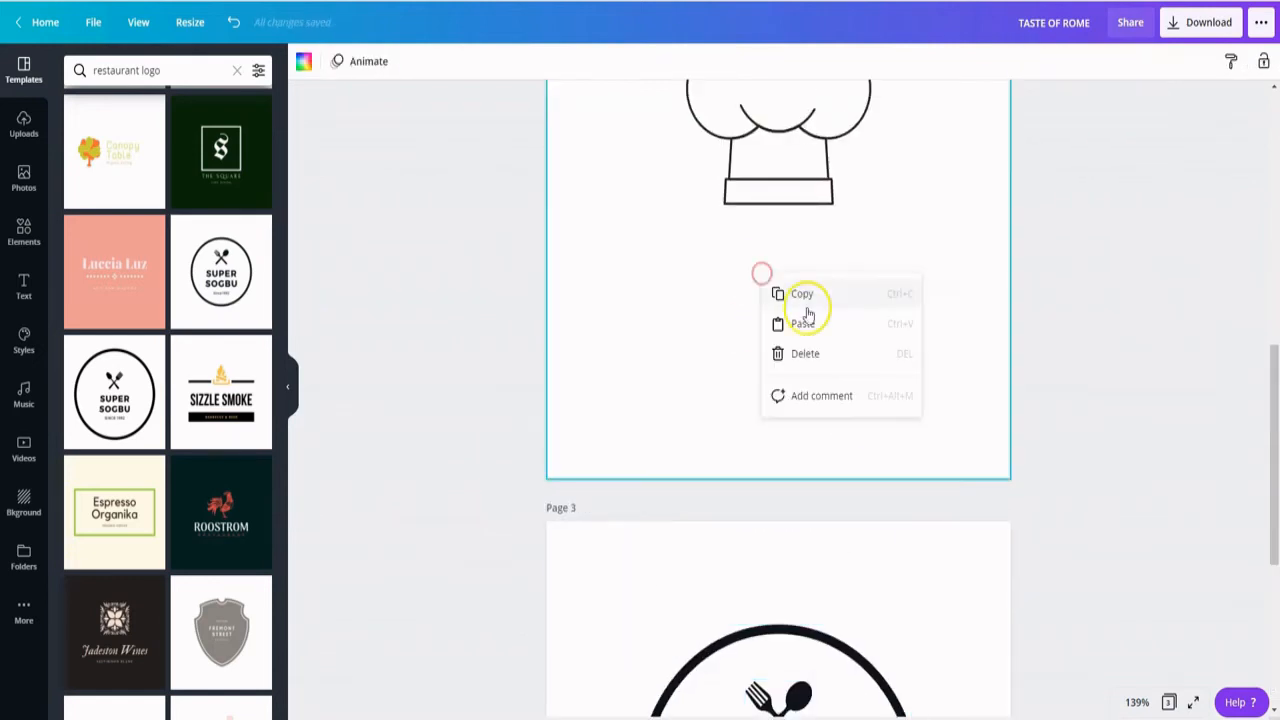
left_click(805, 323)
left_click_drag(778, 152, 786, 266)
scroll(928, 565, "down", 3)
scroll(928, 565, "up", 4)
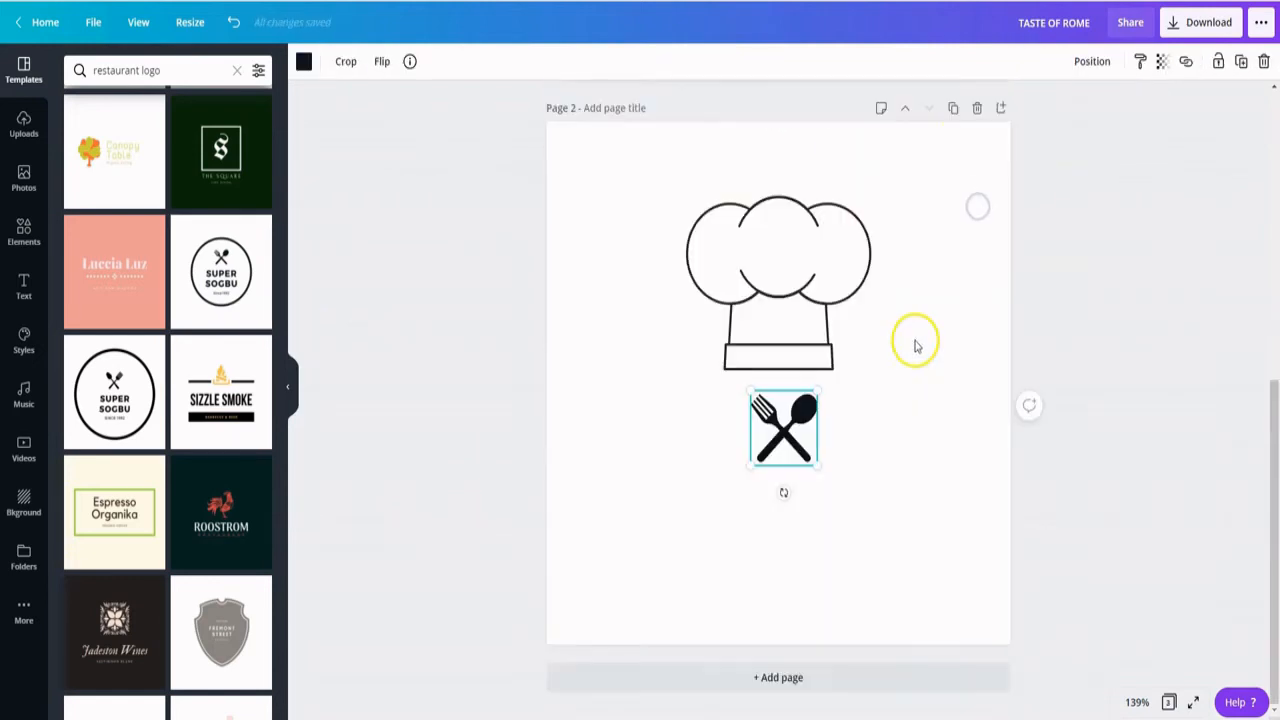
- Recolour the fork-and-spoon icon light grey from the default colours and enlarge it slightly directly below the hat
left_click(303, 64)
left_click(220, 317)
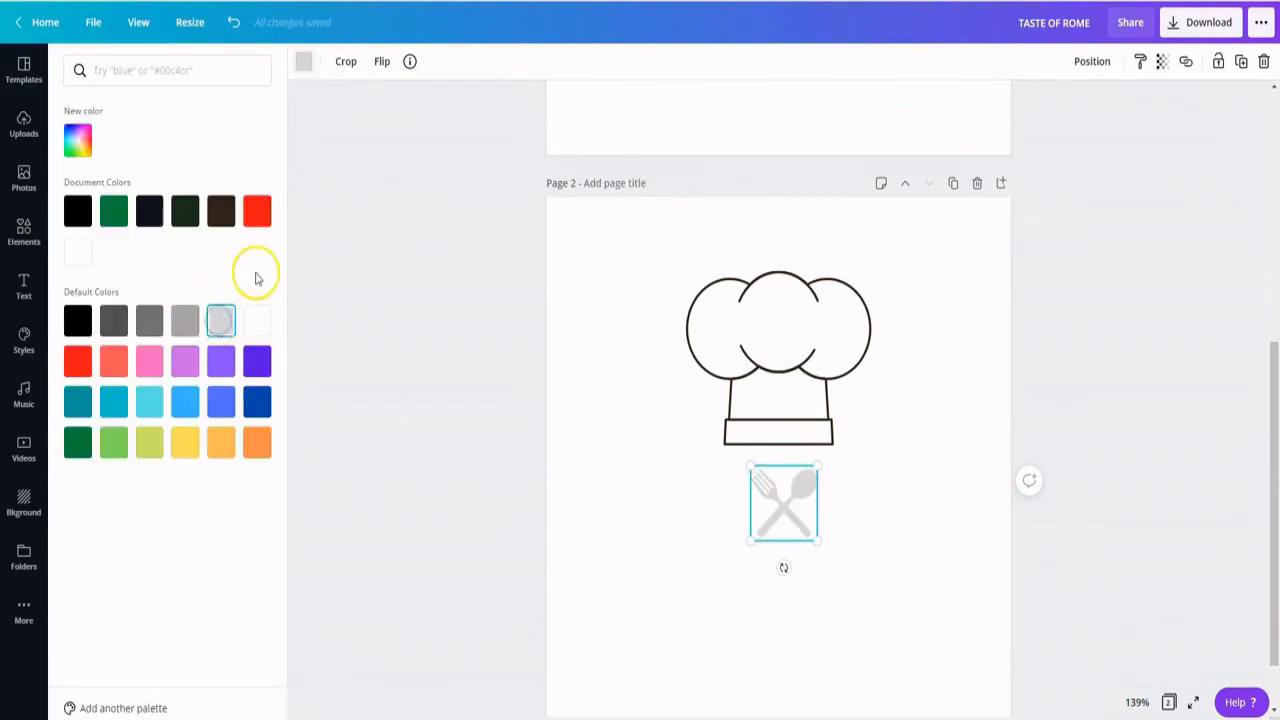
left_click(739, 484)
left_click_drag(732, 456, 733, 456)
- Change the chef hat's outline to the light grey default colour
left_click(743, 351)
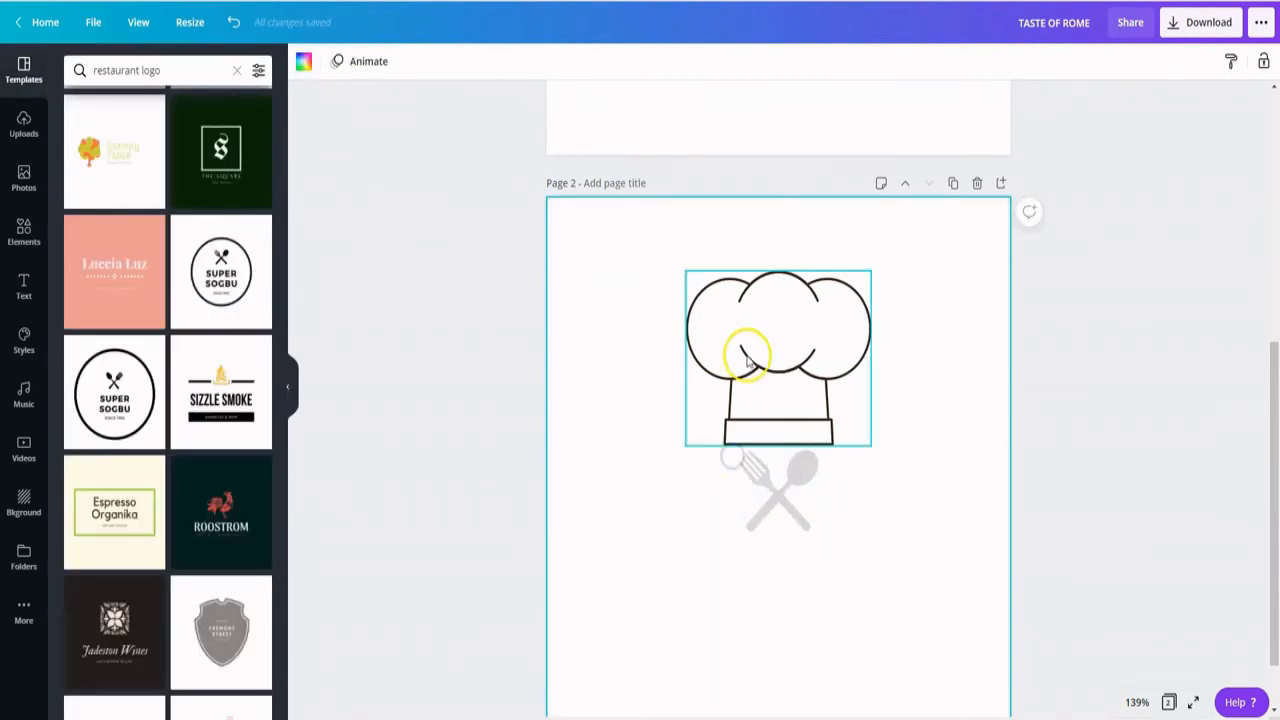
left_click(304, 61)
left_click(221, 320)
left_click(921, 590)
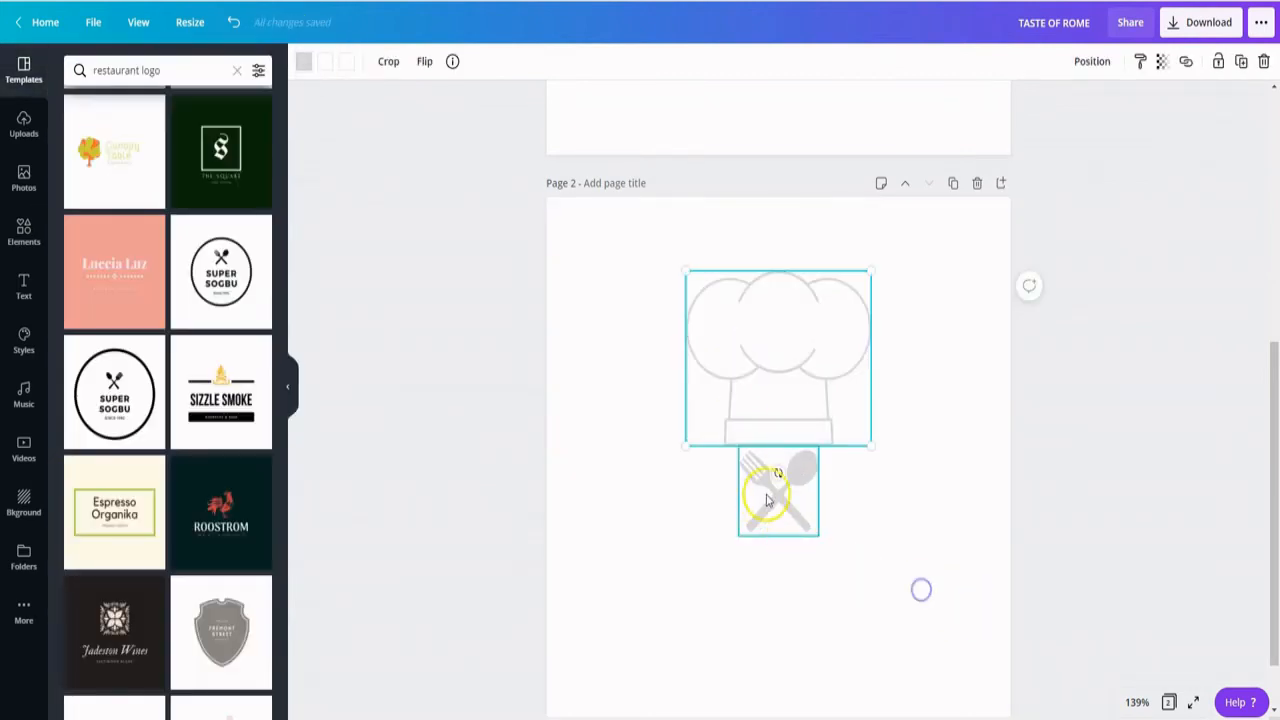
- Shrink the chef hat and the fork-and-spoon icon, and centre the icon just beneath the hat
left_click_drag(686, 445, 737, 403)
left_click_drag(779, 498, 802, 465)
left_click_drag(762, 503, 780, 487)
left_click_drag(803, 440, 801, 440)
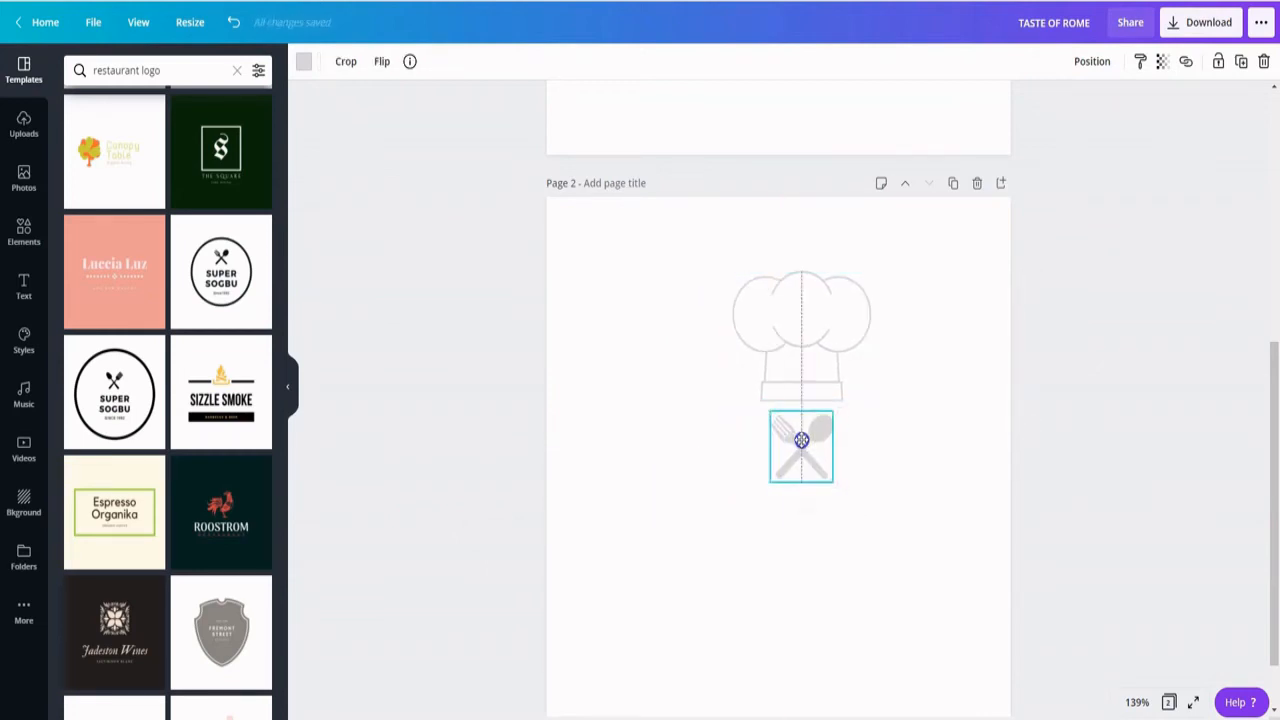
- Group the chef hat with the fork-and-spoon icon and centre the group horizontally in the page's upper half
left_click(808, 310)
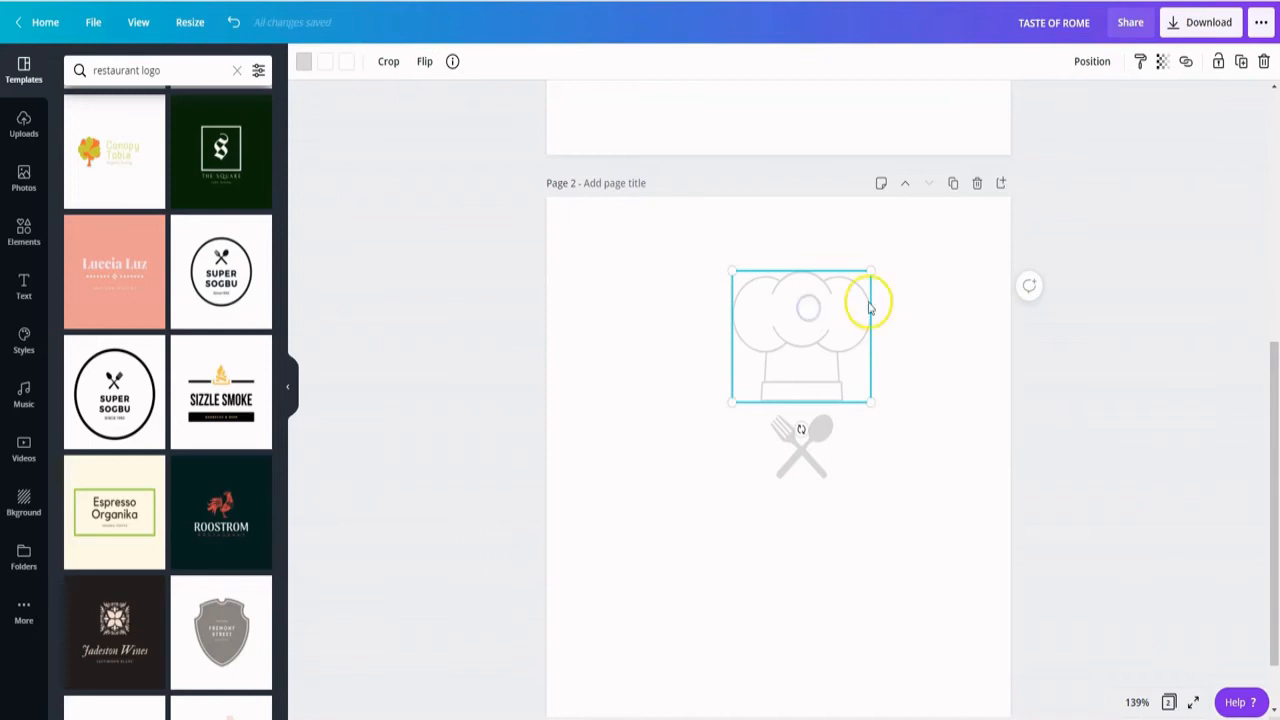
left_click_drag(920, 249, 758, 565)
left_click(1066, 62)
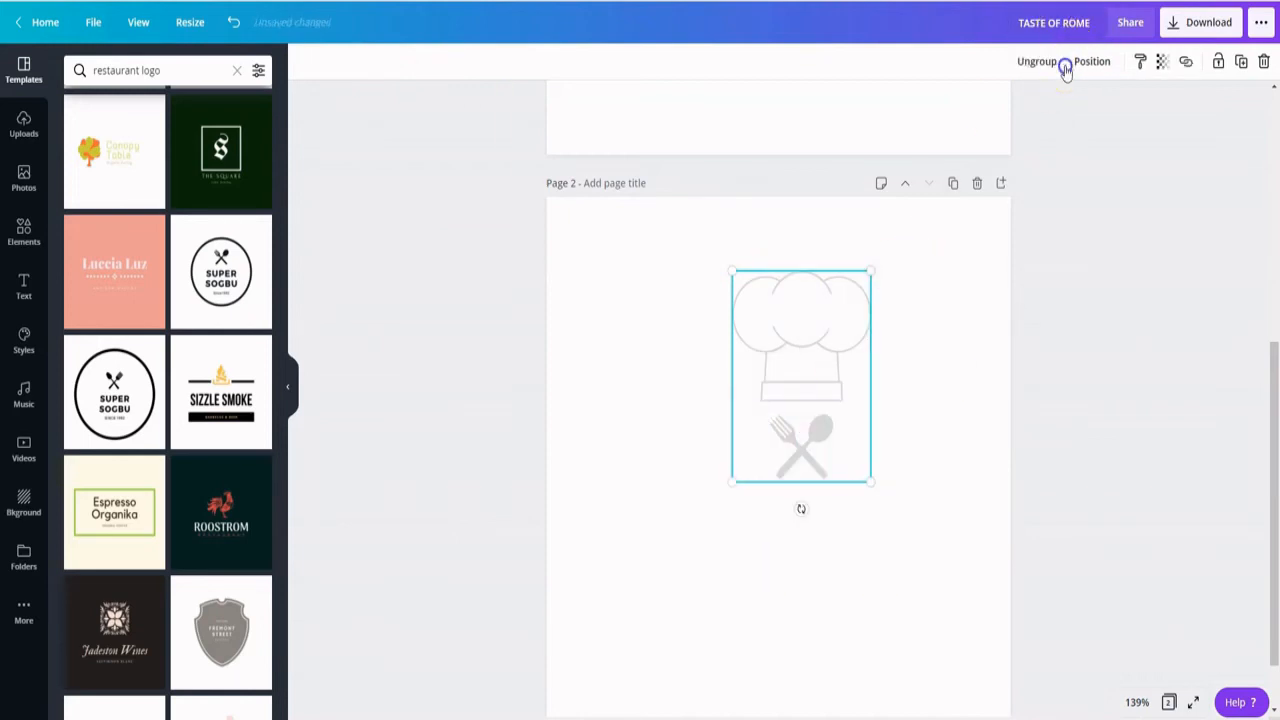
left_click_drag(820, 386, 779, 362)
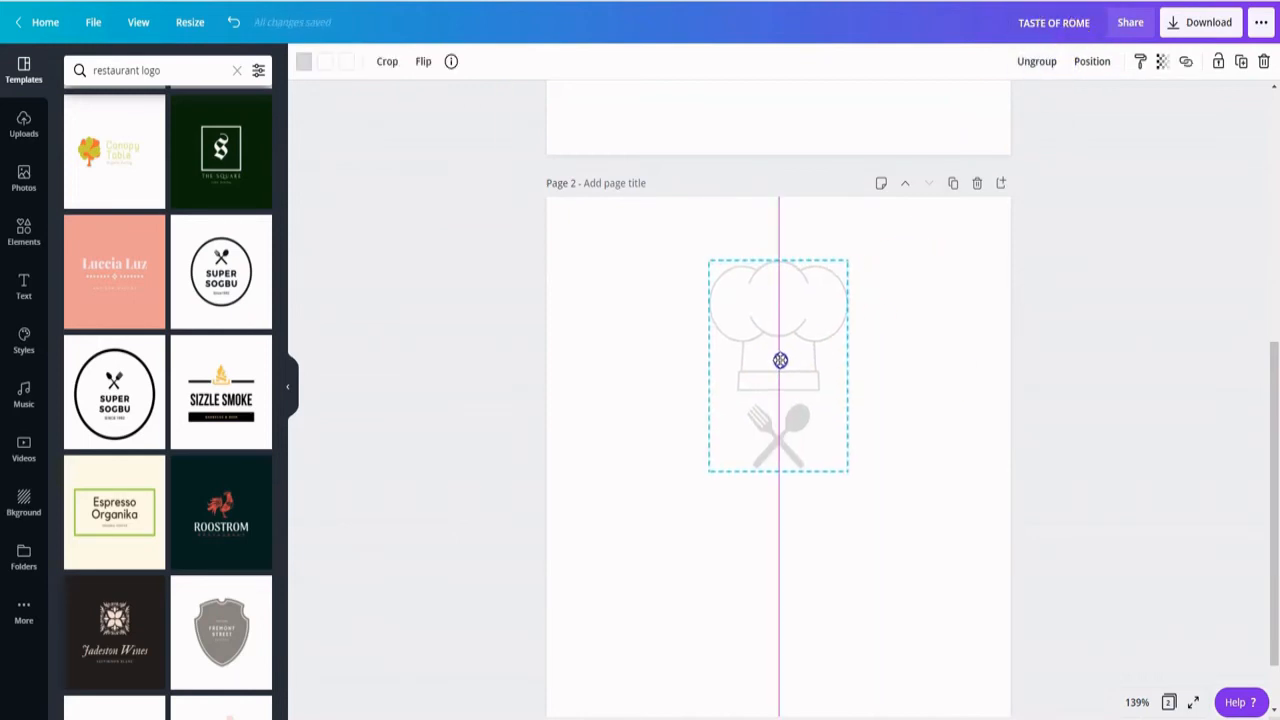
left_click(914, 394)
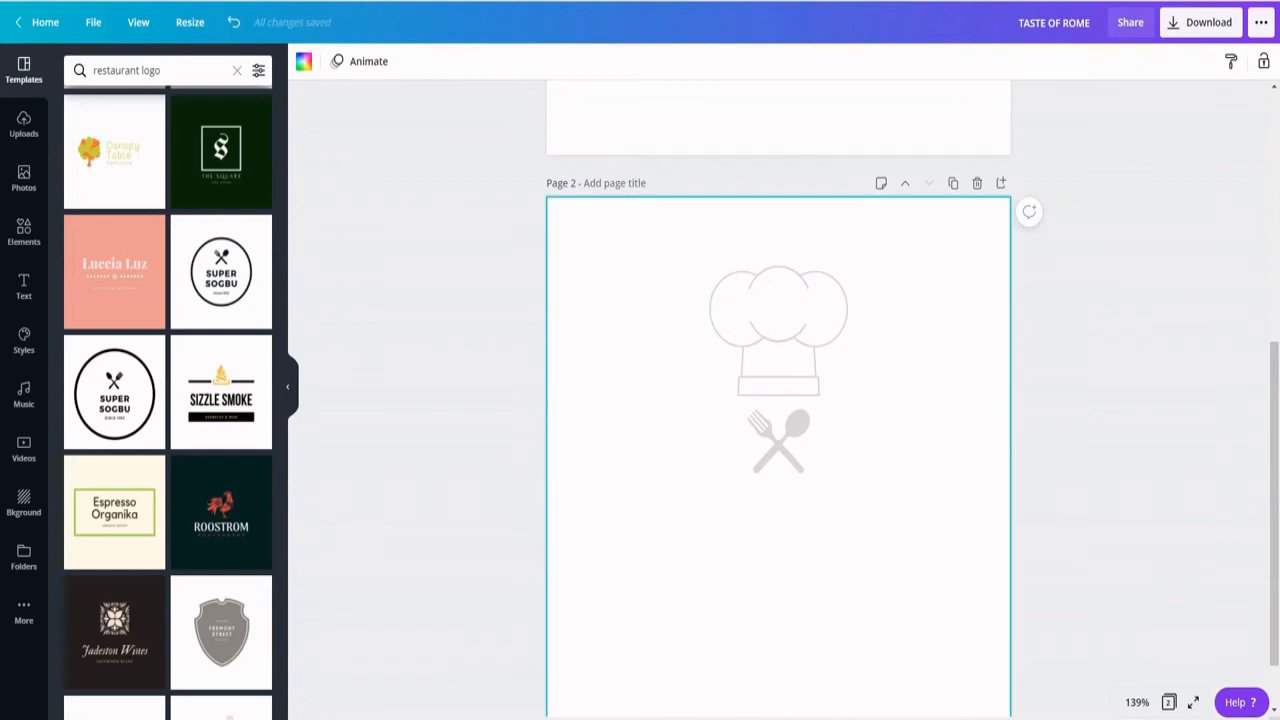
- Add a heading below the fork-and-spoon icon with the text "TASTE OF ROME"
left_click(23, 290)
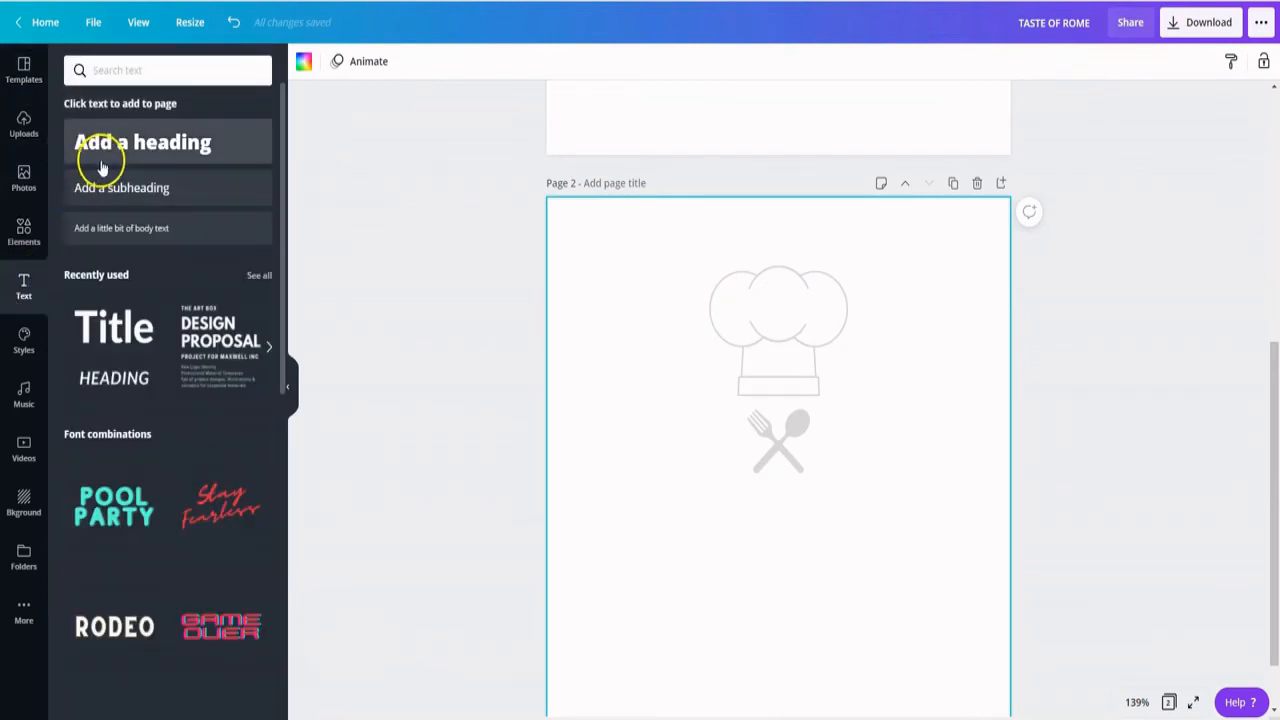
left_click(117, 152)
left_click_drag(643, 426, 653, 517)
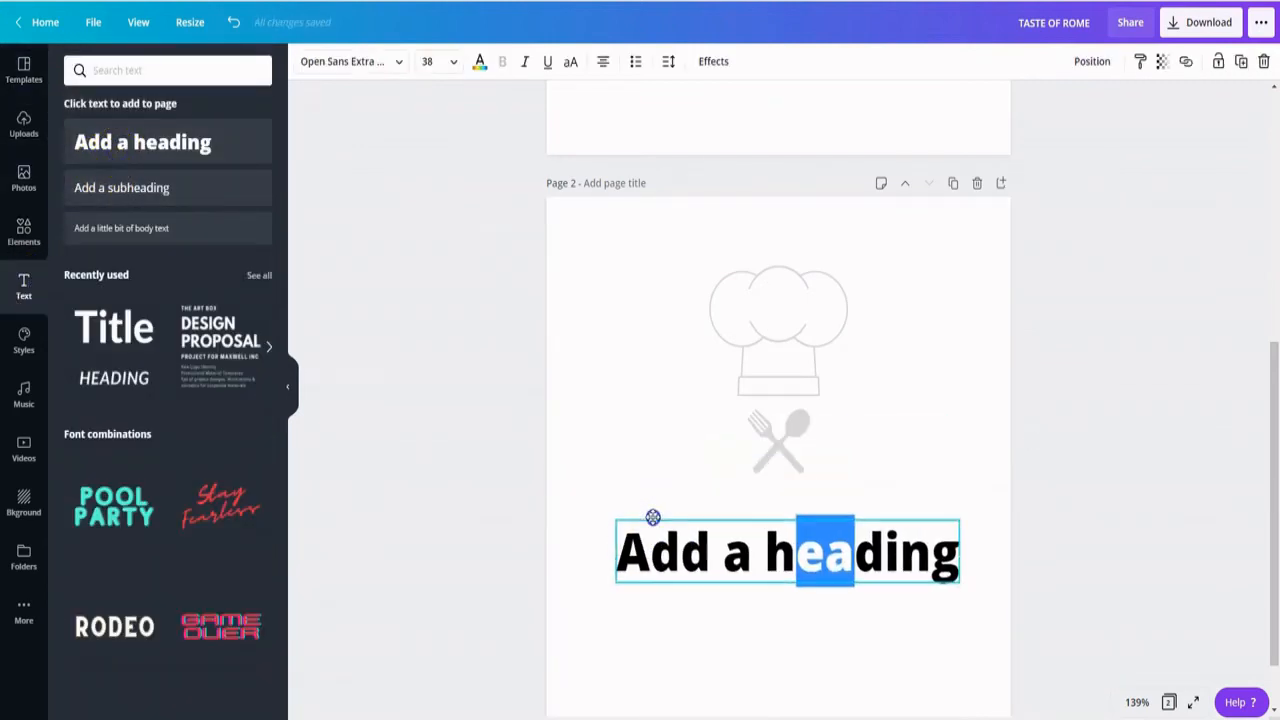
double_click(684, 554)
type("TASTE OF ROME")
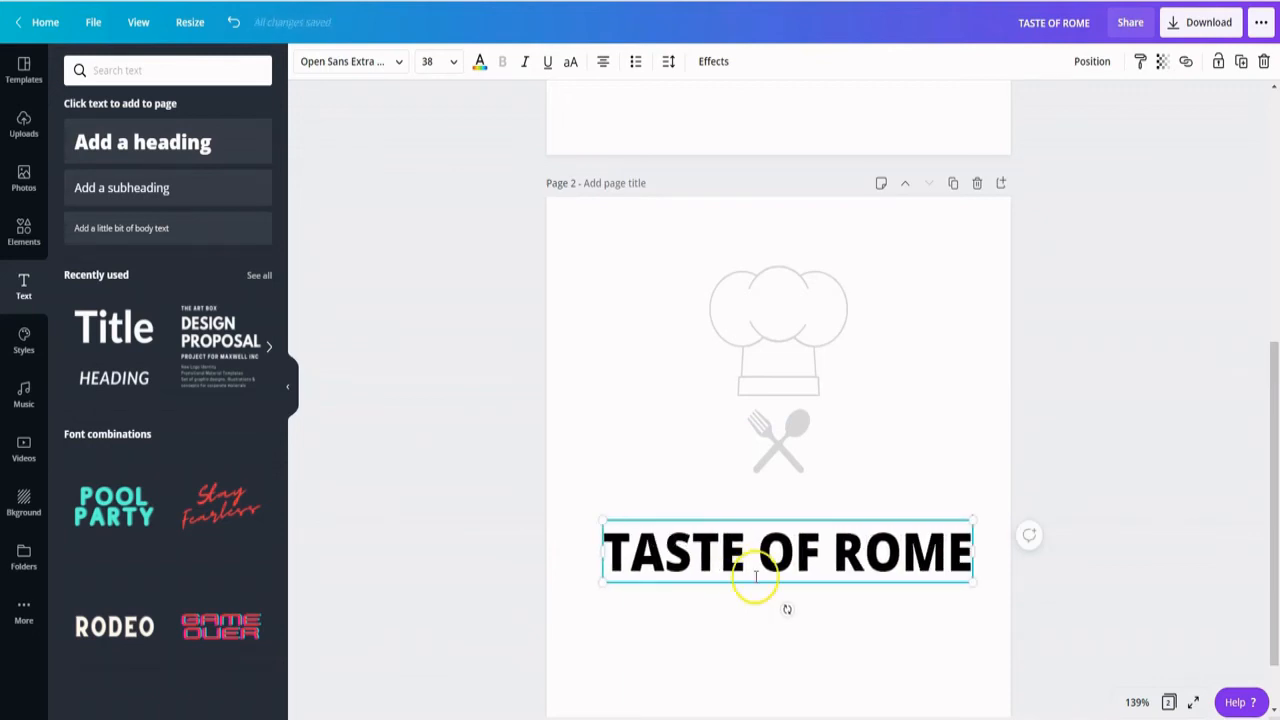
- Format the "TASTE OF ROME" heading on page 2 as bold Aileron Regular at size 28
double_click(849, 551)
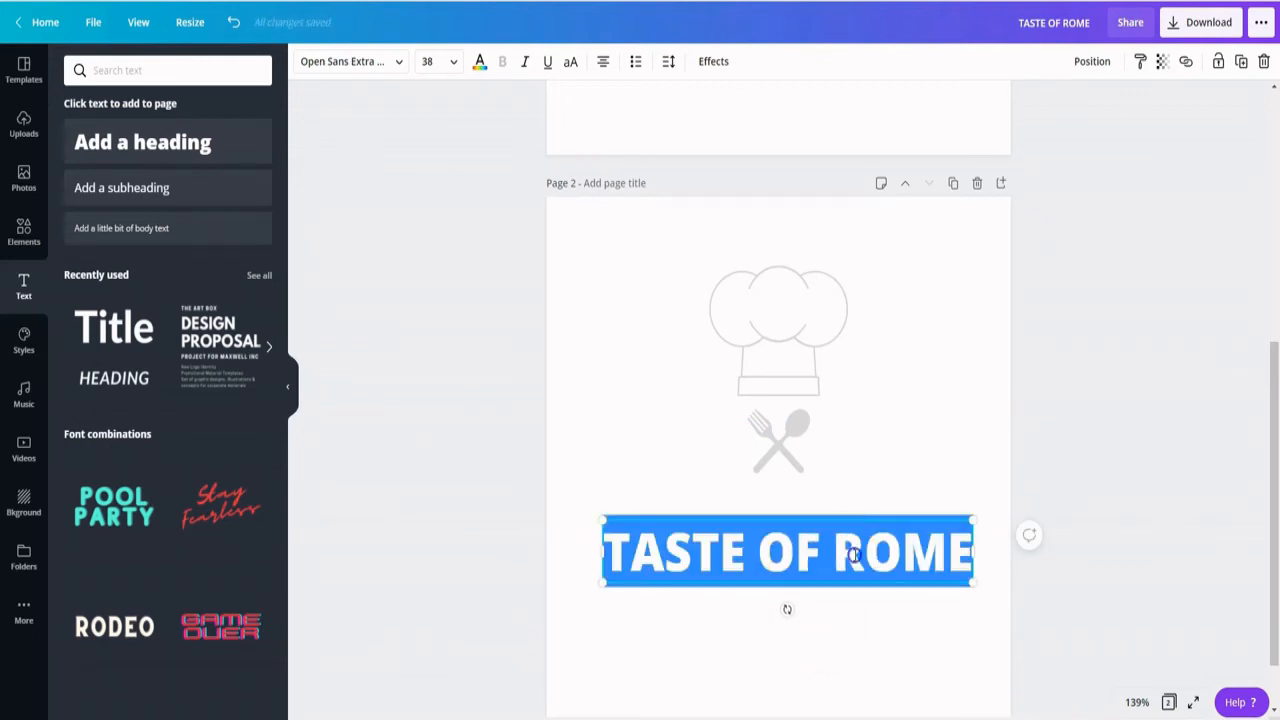
left_click(427, 61)
type("28")
key("Return")
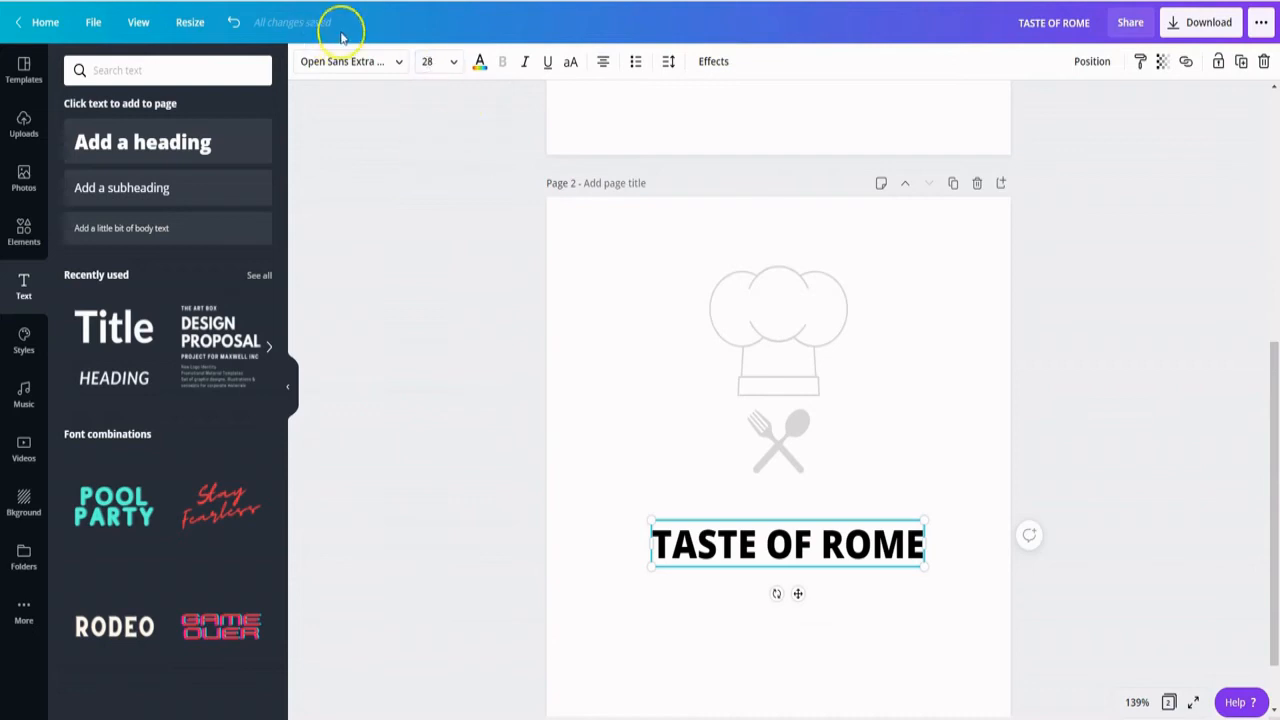
left_click(394, 61)
left_click(108, 506)
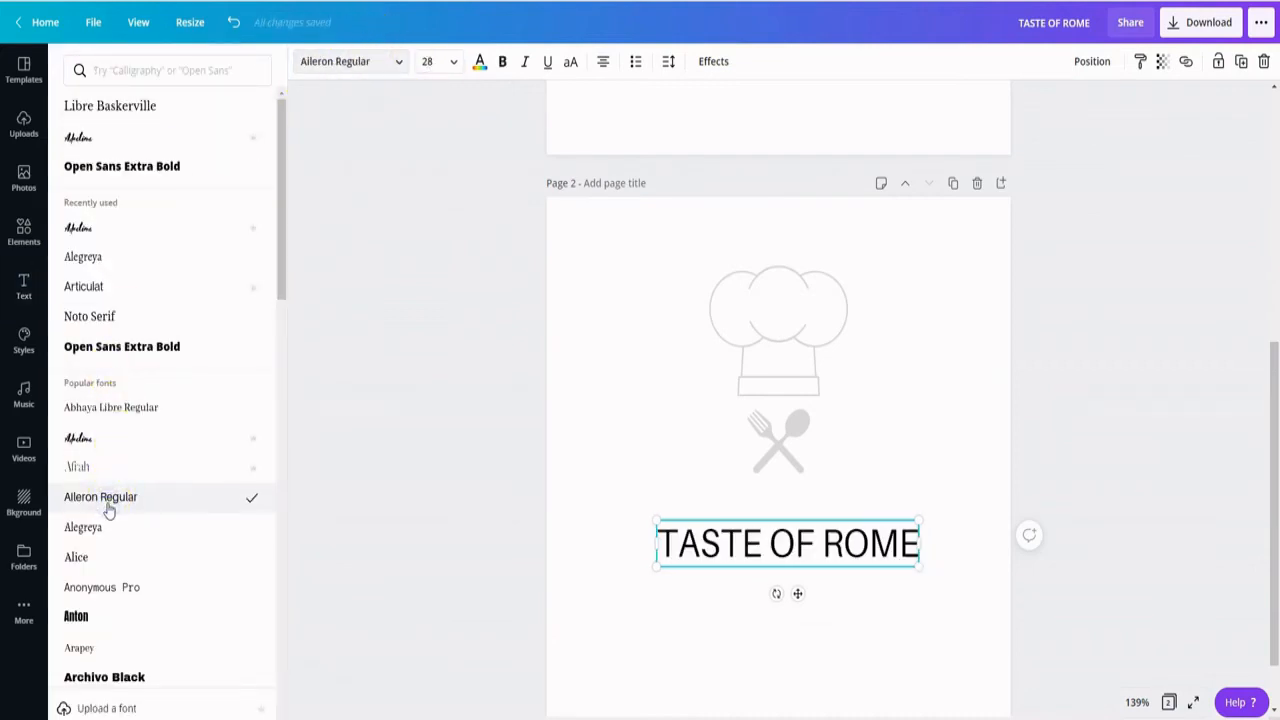
left_click(502, 61)
- Move the "TASTE OF ROME" heading slightly up, closer to the fork-and-spoon icon
left_click(784, 546)
left_click(943, 685)
left_click_drag(914, 618, 699, 524)
key("Up")
key("Up")
key("Up")
key("Up")
key("Up")
key("Up")
key("Up")
key("Up")
key("Up")
key("Up")
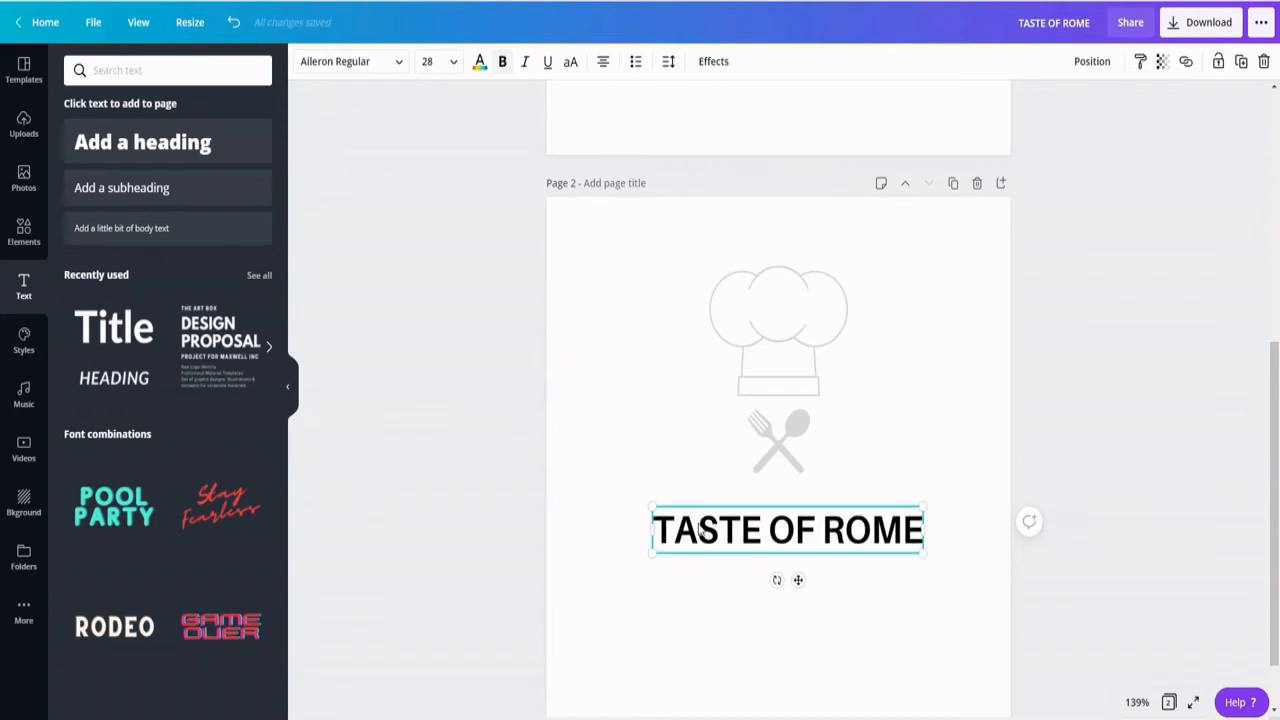
- Add a square shape at the heading and stretch it into a bar spanning the full width of "TASTE OF ROME"
left_click(36, 235)
left_click(235, 71)
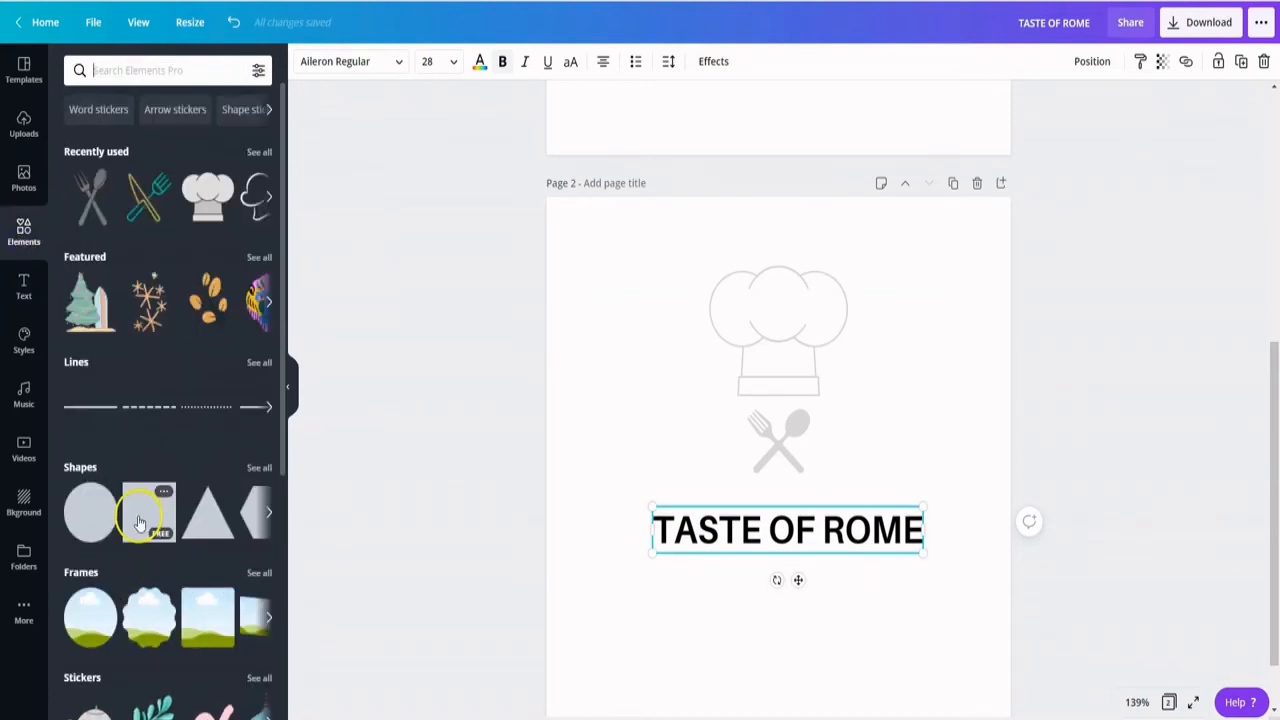
left_click_drag(142, 521, 726, 457)
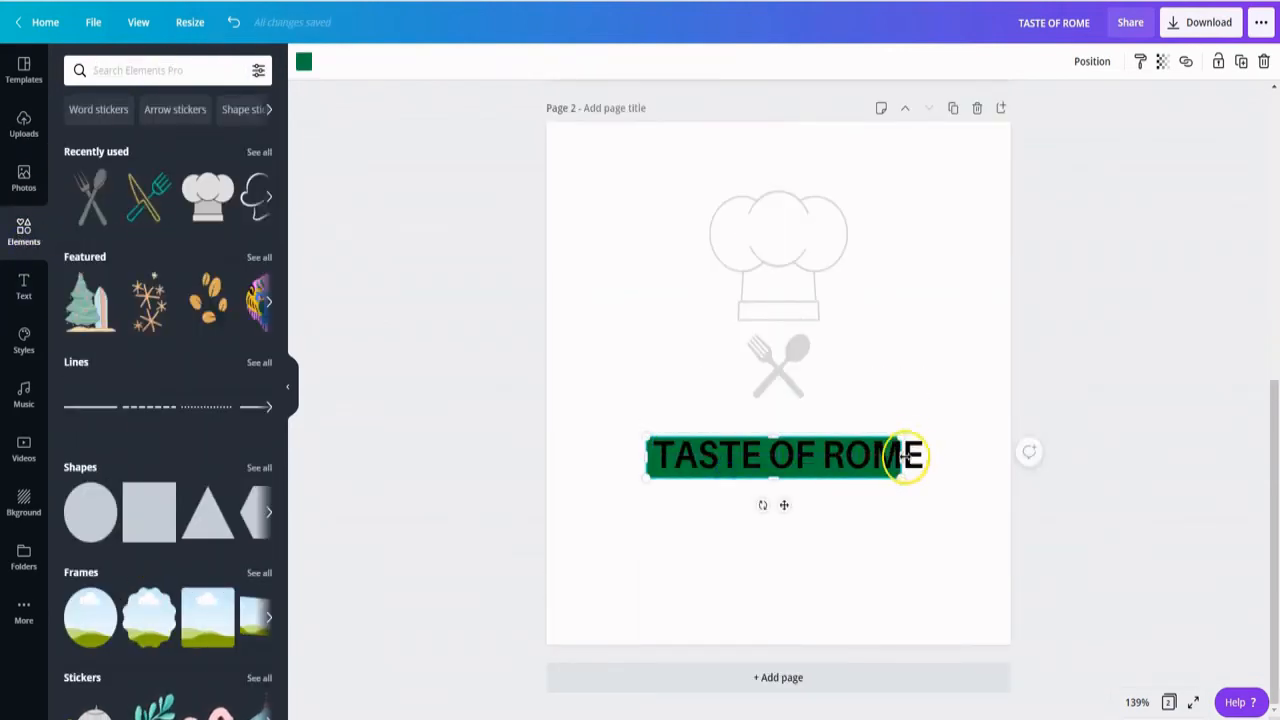
left_click_drag(905, 456, 931, 456)
left_click(778, 452)
mouse_move(778, 452)
left_mouse_down()
mouse_move(786, 531)
mouse_move(762, 459)
left_mouse_up()
right_click(777, 457)
- Fill the bar behind the heading with light green
left_click(304, 61)
left_click(105, 403)
left_click(674, 486)
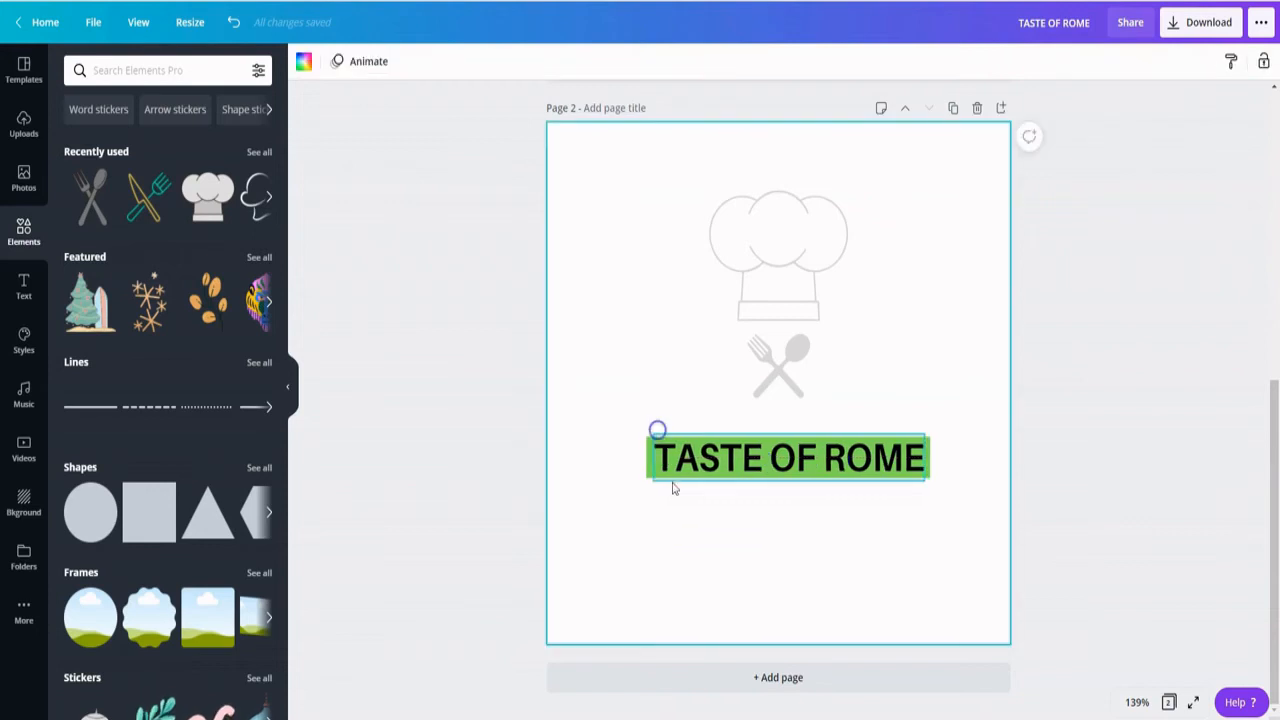
- Align the heading centrally on the green bar and colour its text white
left_click_drag(631, 403, 683, 514)
left_click(1116, 62)
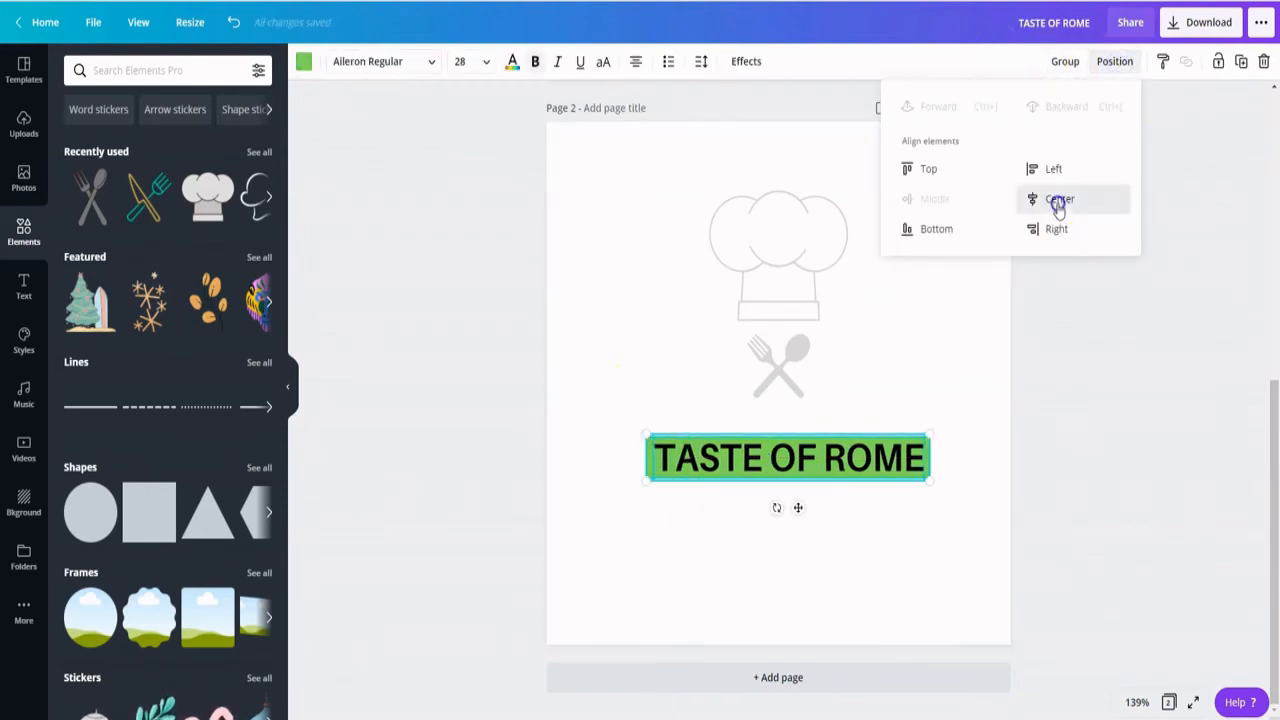
left_click(814, 569)
left_click(762, 456)
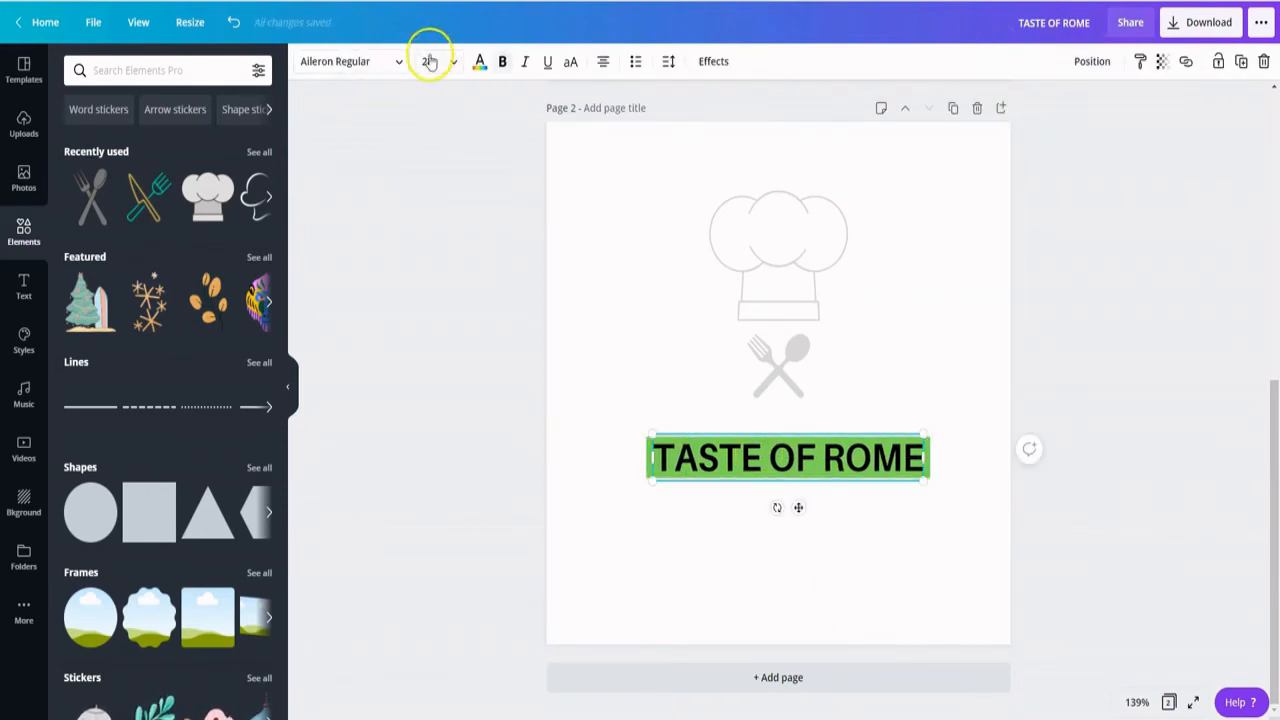
left_click(480, 61)
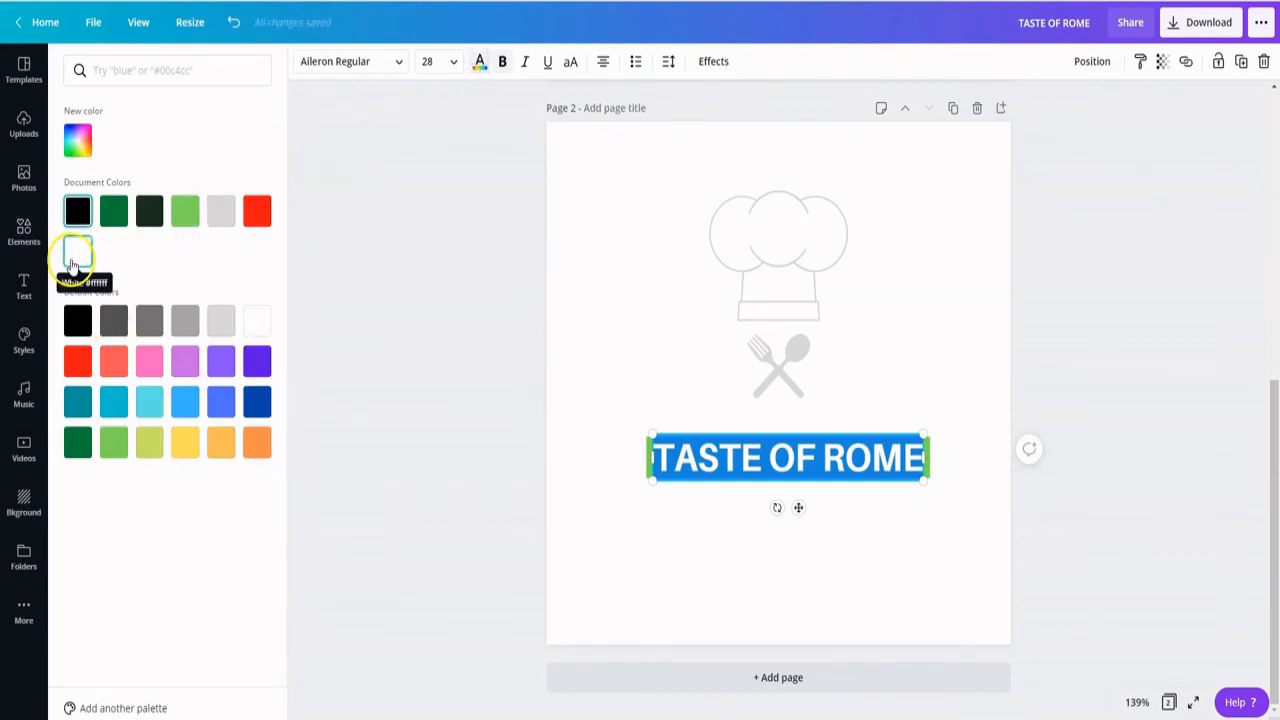
- Group the heading with its green bar and centre the group horizontally beneath the fork-and-spoon icon
left_click_drag(634, 392, 908, 436)
left_click_drag(891, 523, 718, 457)
left_click(1062, 59)
left_click(681, 553)
left_click(726, 551)
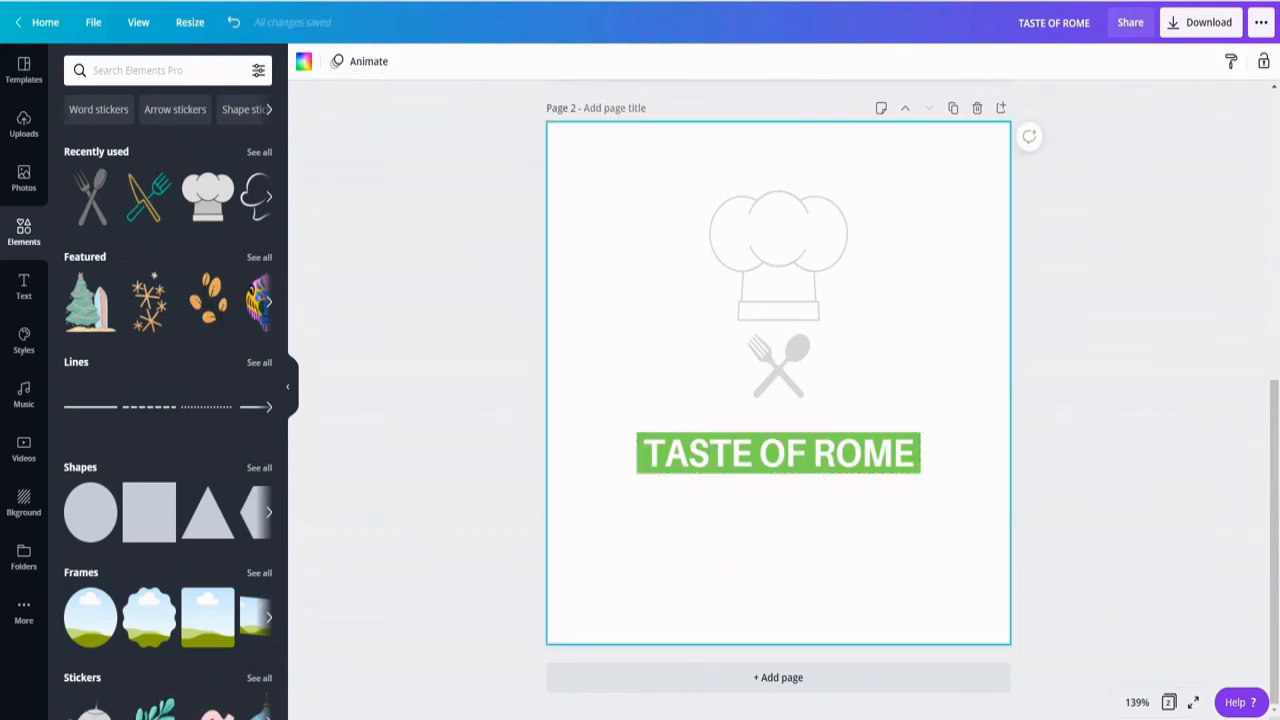
- Add a text line centred below the green bar reading "Since 1925"
left_click(6, 289)
left_click_drag(126, 228, 686, 509)
double_click(725, 511)
type("Since 1925")
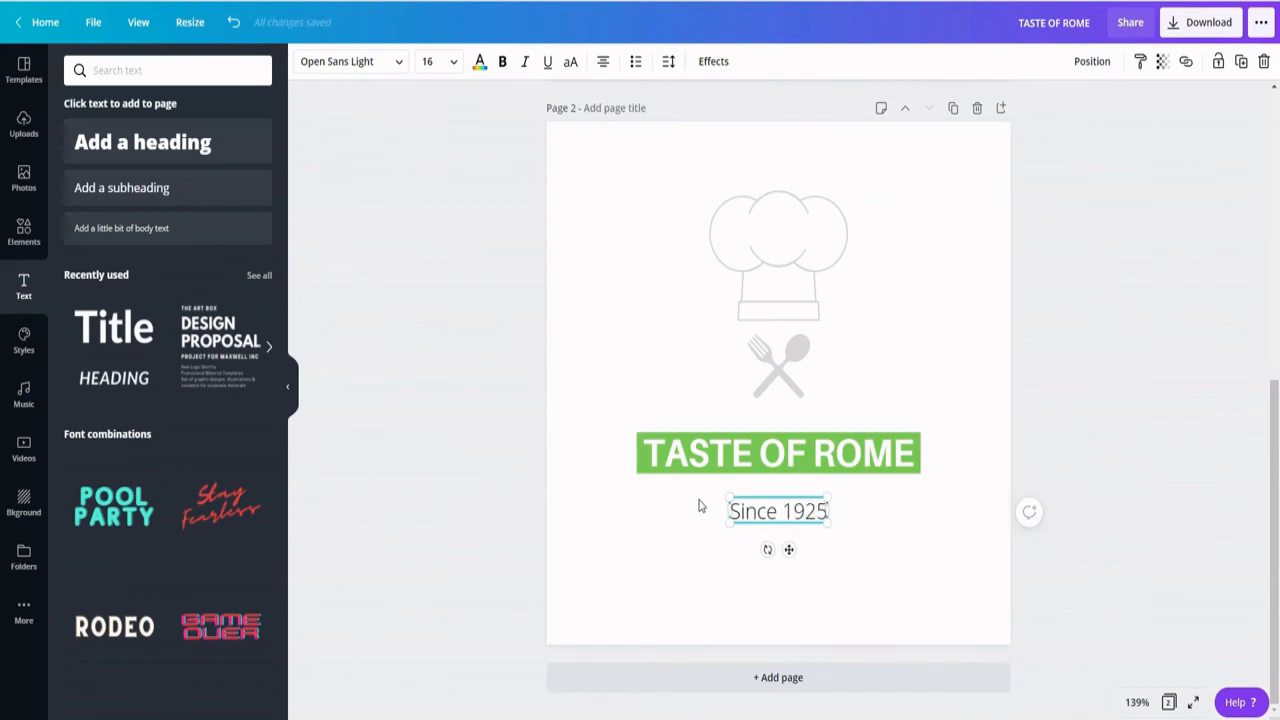
- Set the "Since 1925" text to the Advetime font at size 28
triple_click(747, 512)
left_click(377, 62)
left_click(91, 472)
left_click(429, 62)
type("28")
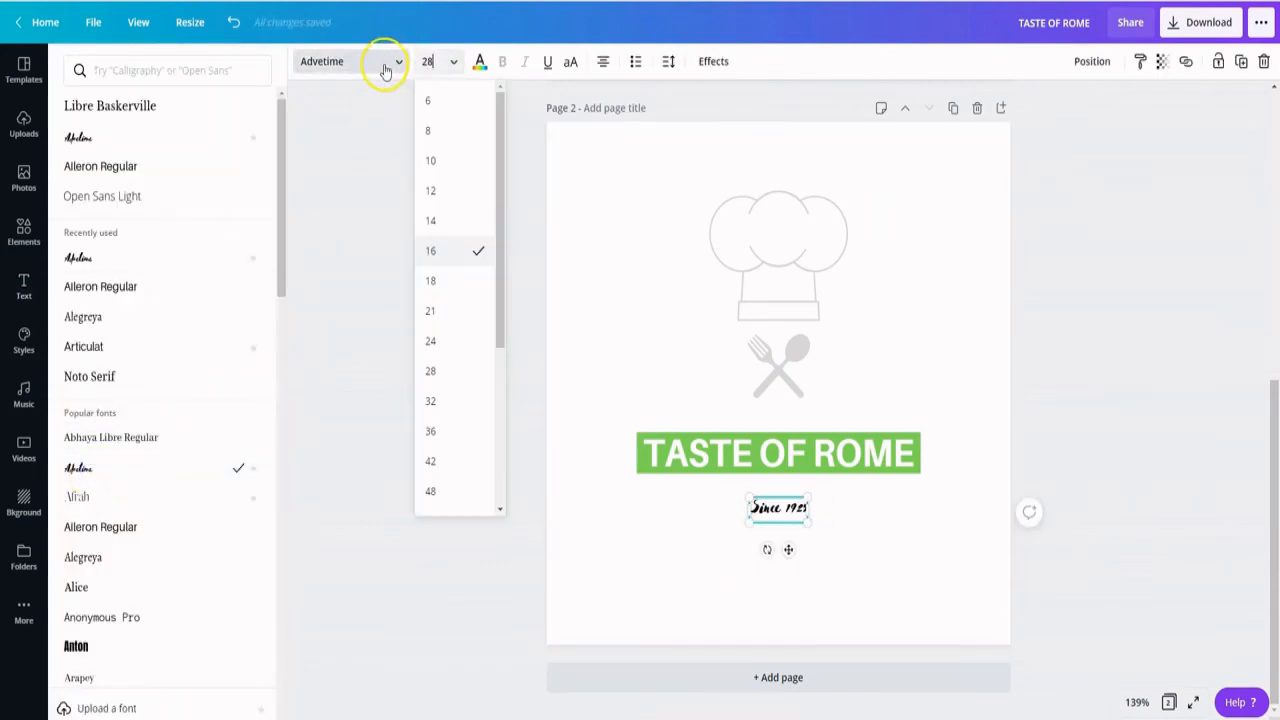
key("Return")
left_click(869, 571)
- Group the pieces of the Italian flag bar on page 1 and copy the group
scroll(1272, 360, "up", 3)
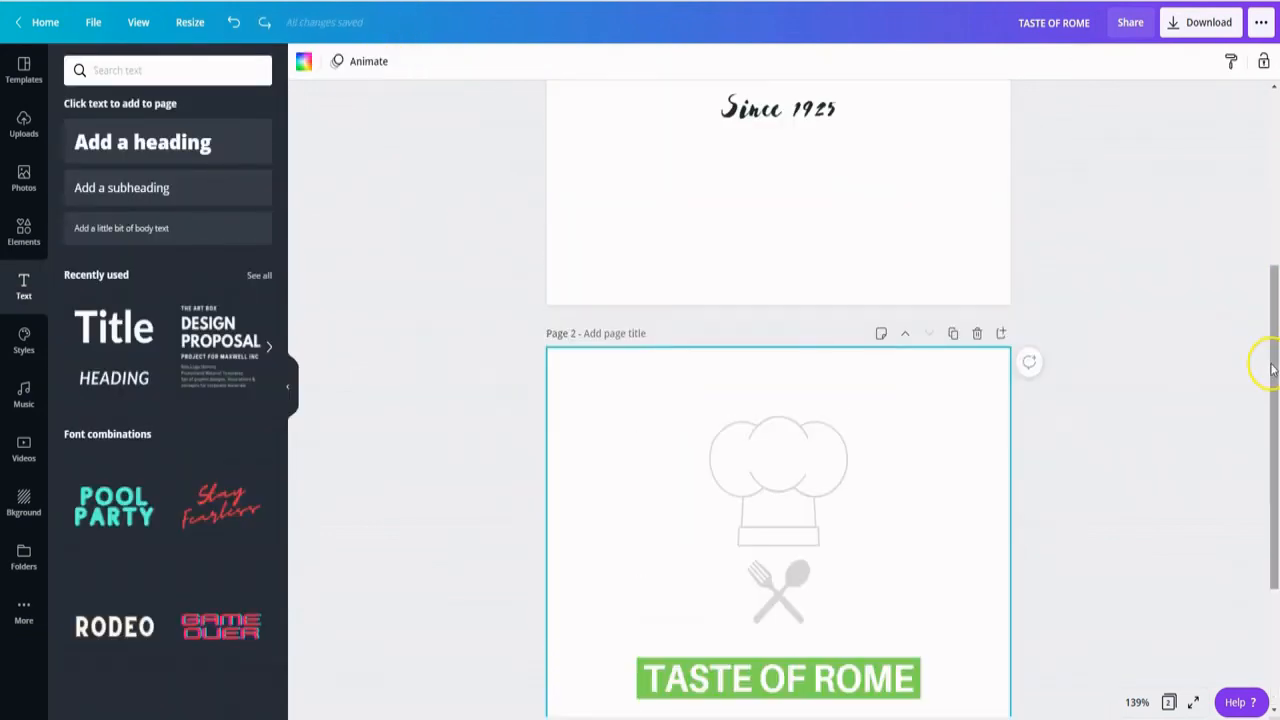
scroll(1272, 370, "up", 5)
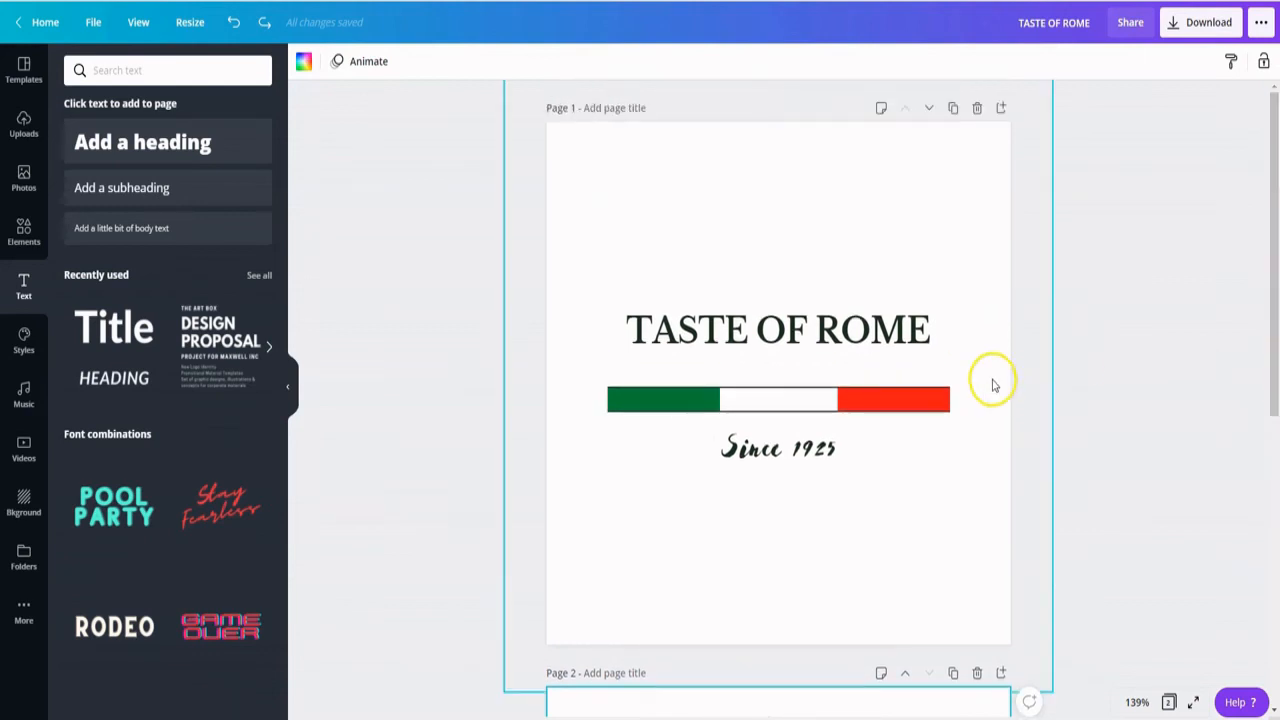
left_click_drag(588, 371, 957, 414)
left_click(1065, 61)
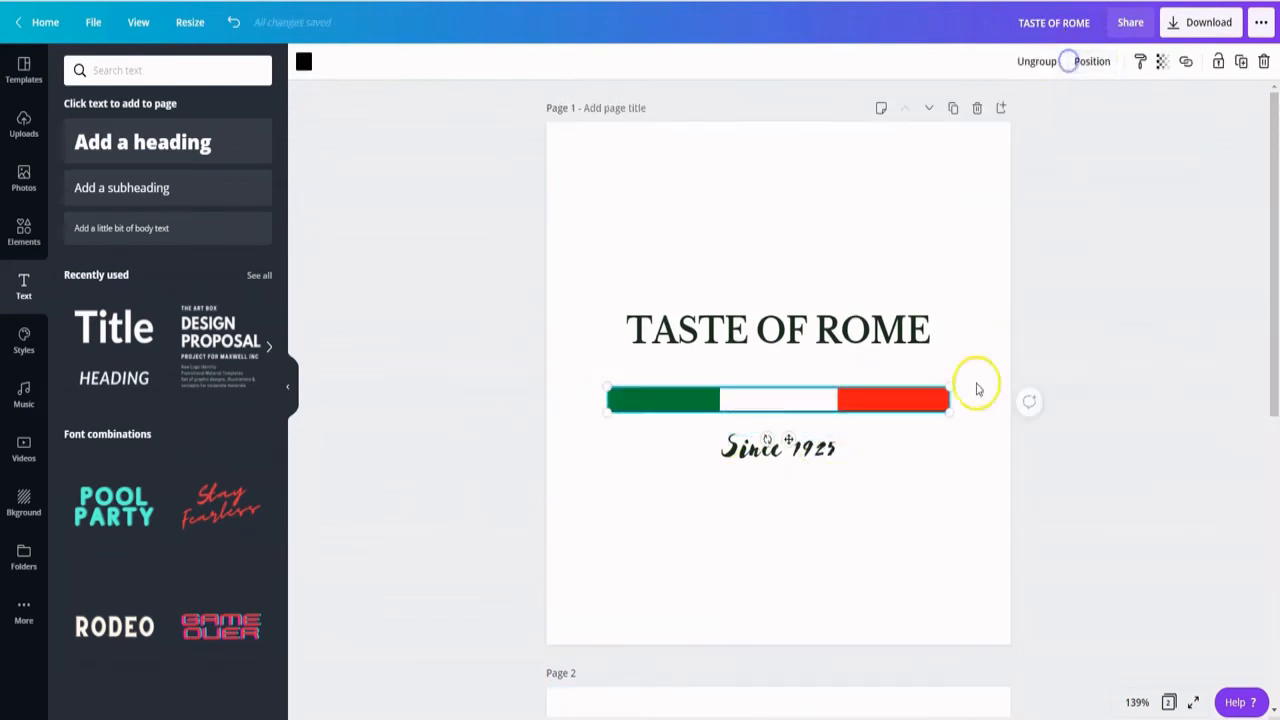
left_click(884, 462)
right_click(874, 405)
left_click(938, 424)
- Paste the flag bar onto page 2 beneath "Since 1925" and ungroup it
scroll(740, 580, "down", 5)
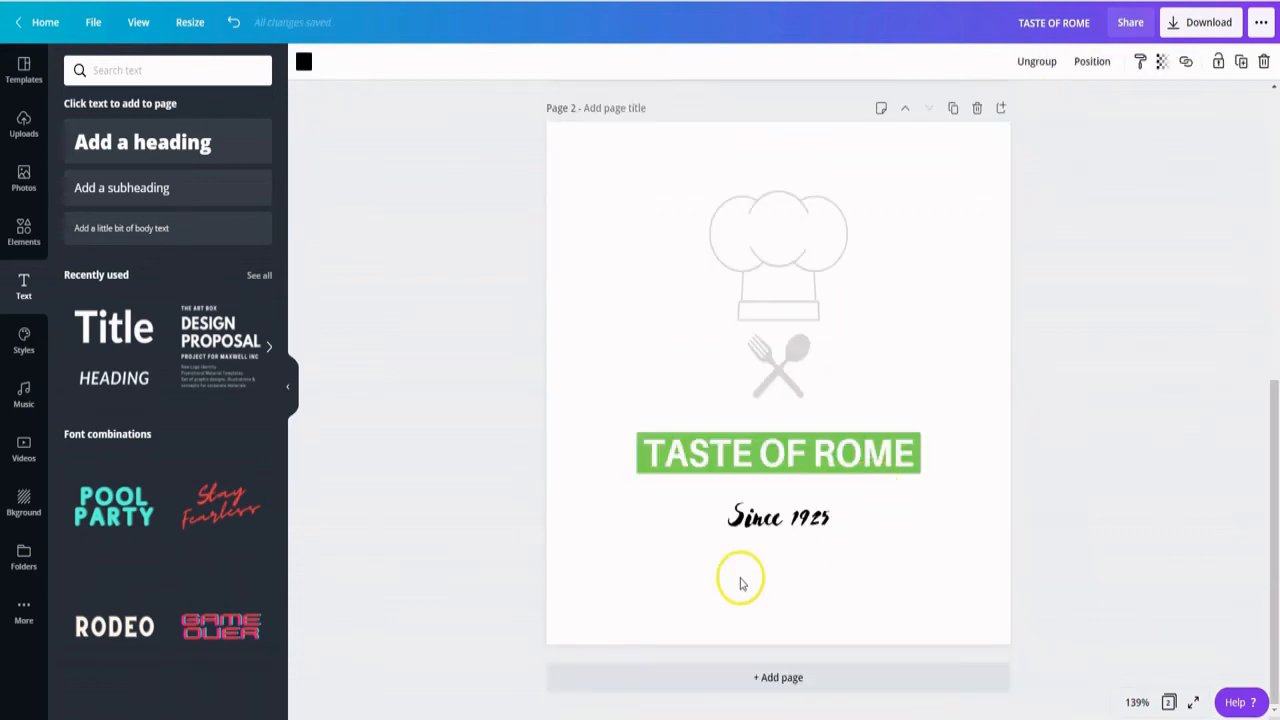
key("ctrl+v")
left_click_drag(705, 399, 720, 555)
left_click(976, 502)
left_click(920, 556)
left_click(1043, 64)
- Ungroup the heading from its green bar and enlarge the bar slightly upwards and to the left
left_click(857, 450)
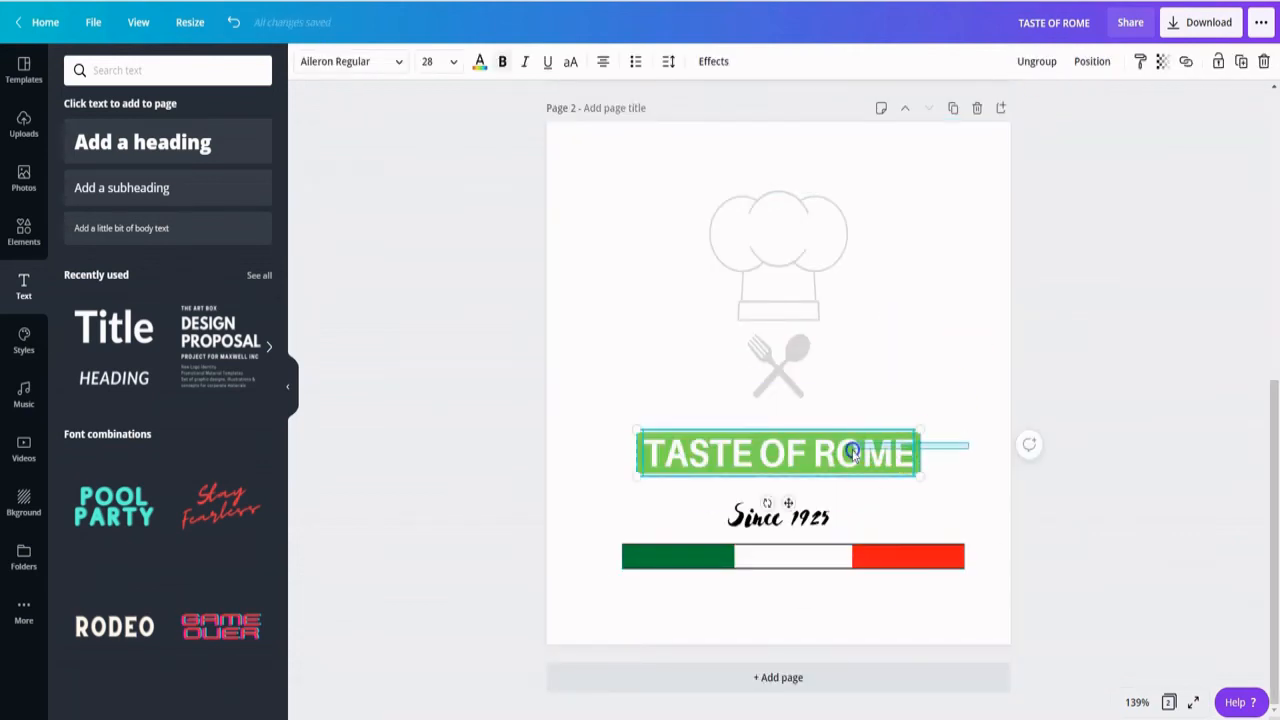
left_click(1040, 62)
left_click_drag(677, 451, 641, 477)
left_click(773, 445)
left_click_drag(773, 433, 773, 418)
left_click(667, 491)
- Centre the heading text on the enlarged green bar and move "Since 1925" up closer to it
left_click_drag(663, 493, 694, 458)
left_click(857, 450, "shift")
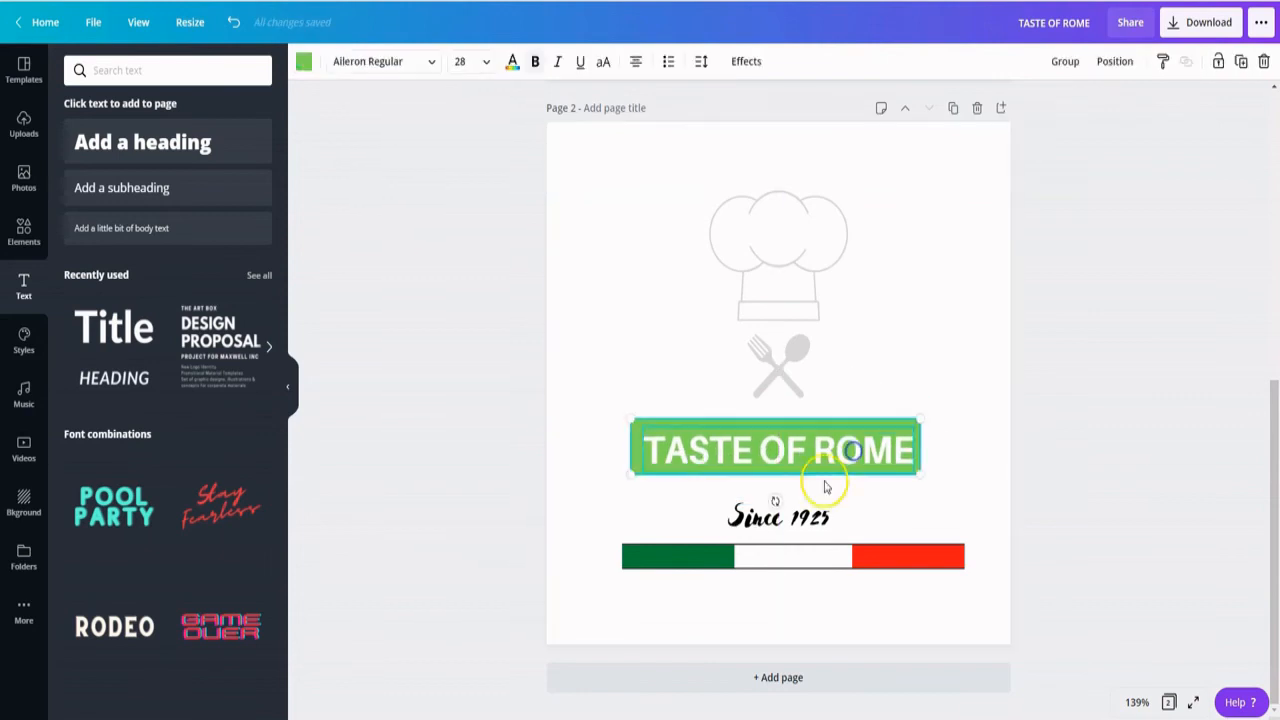
left_click(1092, 62)
left_click(1062, 199)
left_click(980, 517)
left_click_drag(772, 519, 772, 505)
- Shorten the flag bar's coloured blocks and black border lines to match the width of the green bar
left_click(650, 515)
left_click(645, 558)
left_click_drag(622, 548, 631, 549)
left_click_drag(964, 547, 925, 545)
left_click(944, 545)
left_click_drag(622, 545, 629, 544)
left_click(628, 569)
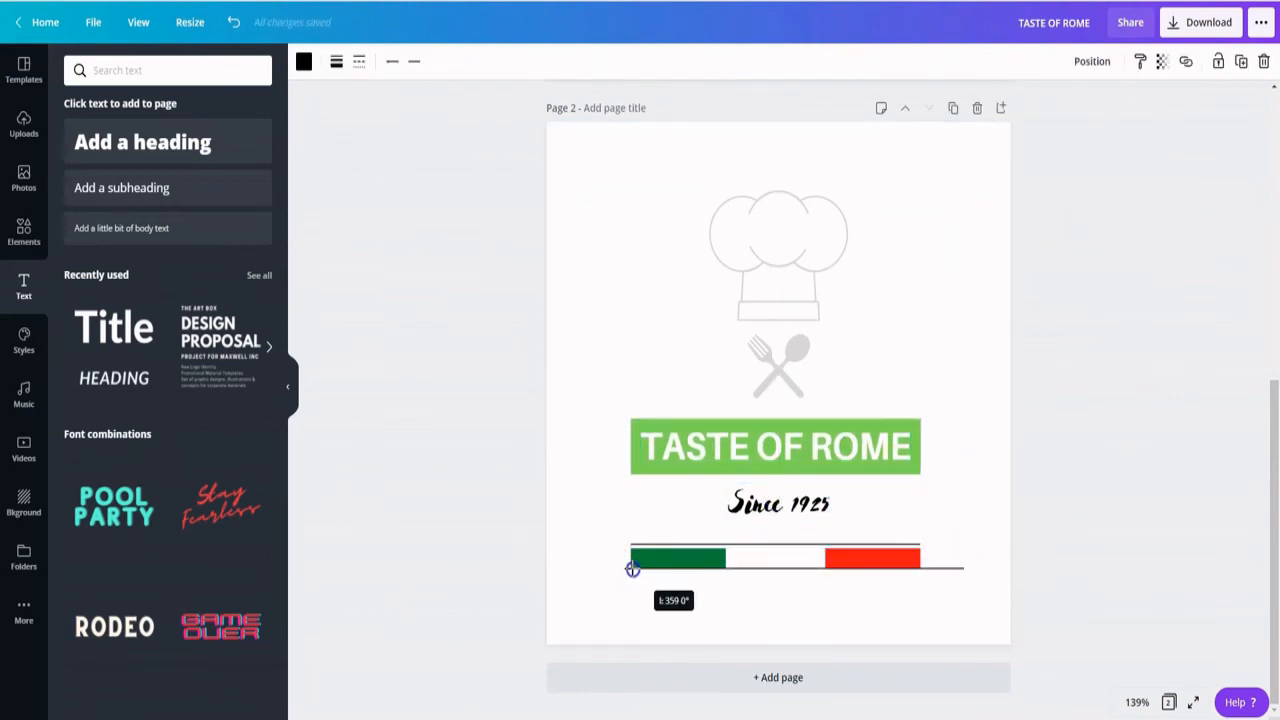
left_click(916, 545)
left_click_drag(921, 567, 640, 586)
- Regroup the flag bar with its top line touching the coloured blocks, and move it closer to "Since 1925"
key("Down")
key("Down")
key("Down")
key("Down")
left_click(1040, 62)
left_click(963, 497)
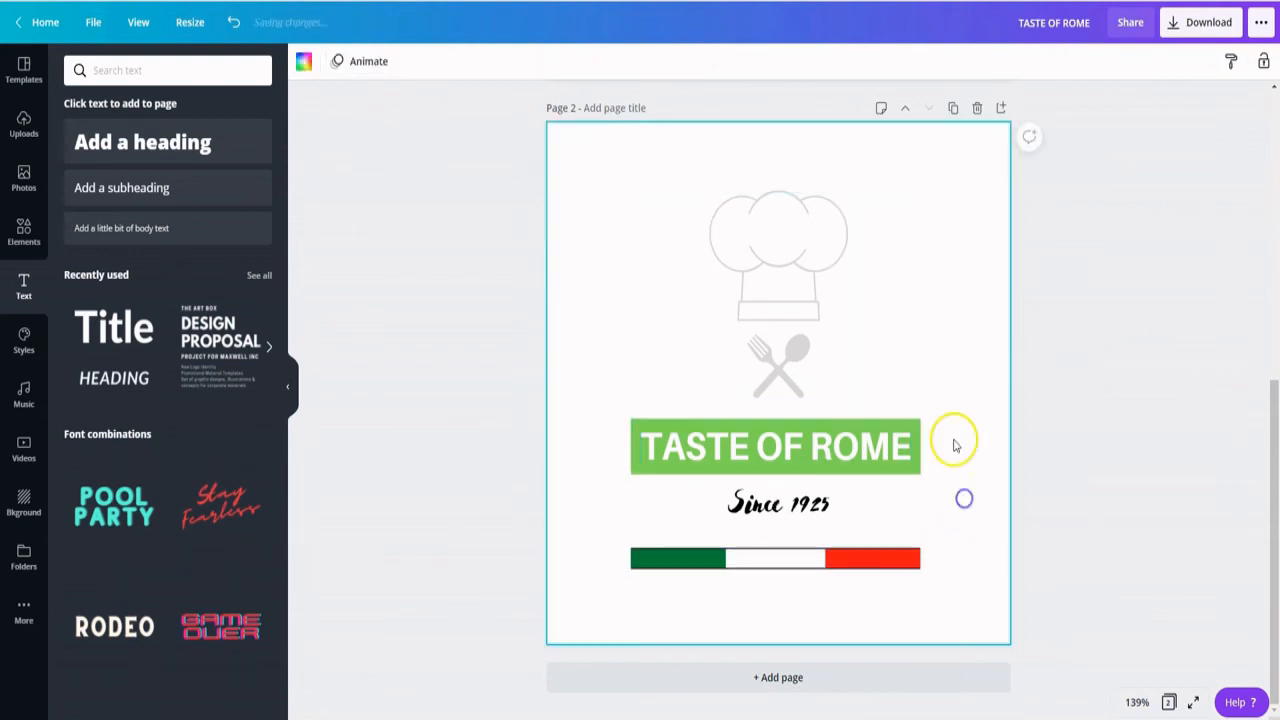
left_click(645, 558)
left_click(598, 555)
- Download only page 2 as a PNG with a transparent background and open the downloaded image
left_click(1200, 22)
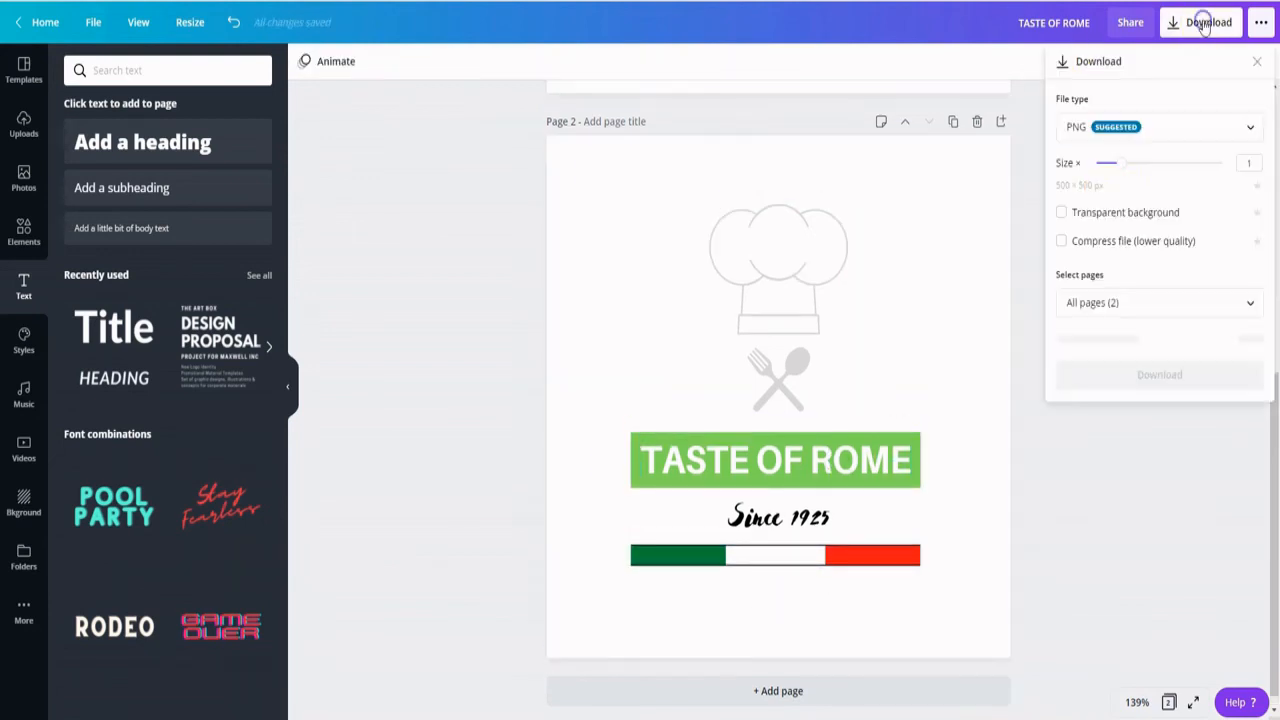
left_click(1064, 213)
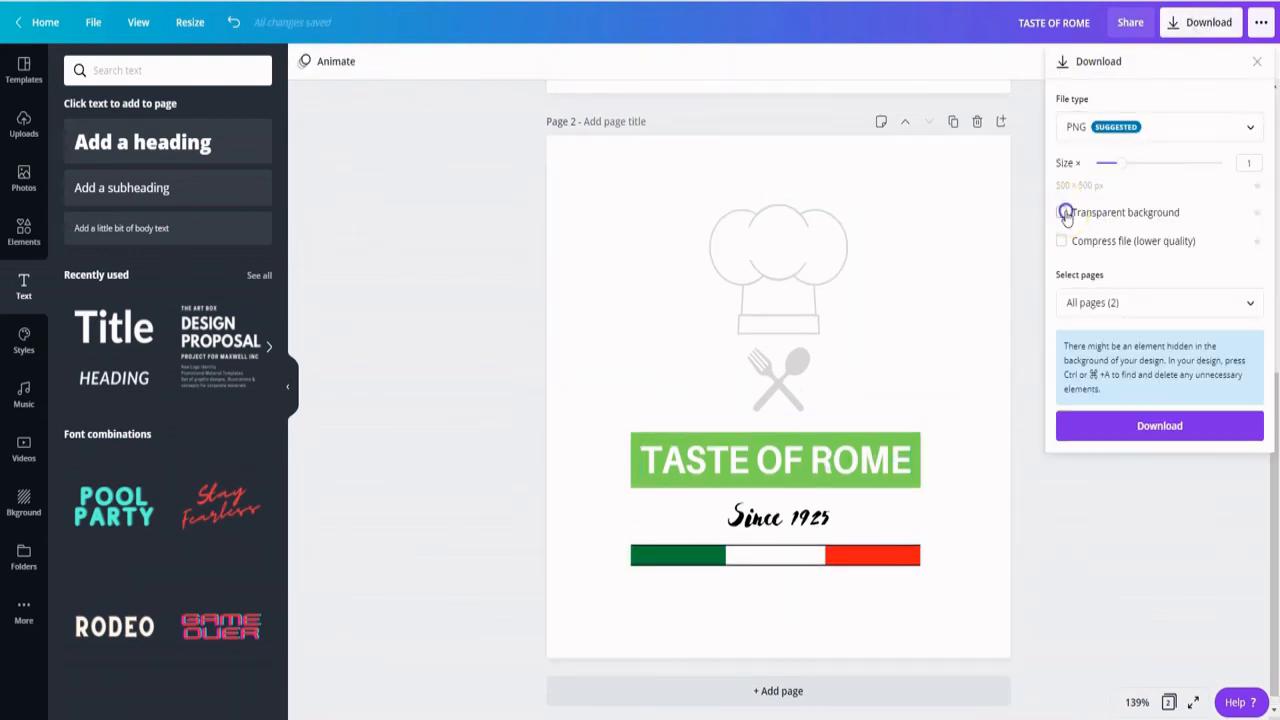
left_click(1155, 308)
left_click(1247, 431)
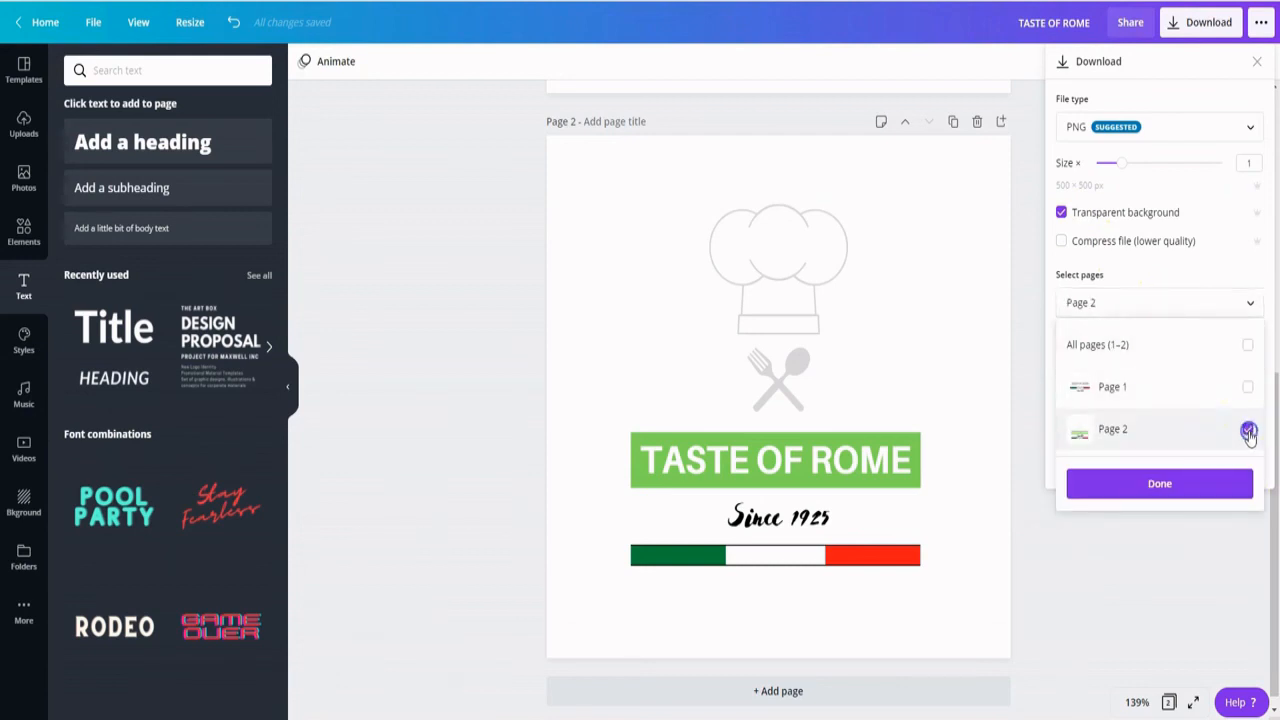
left_click(1171, 484)
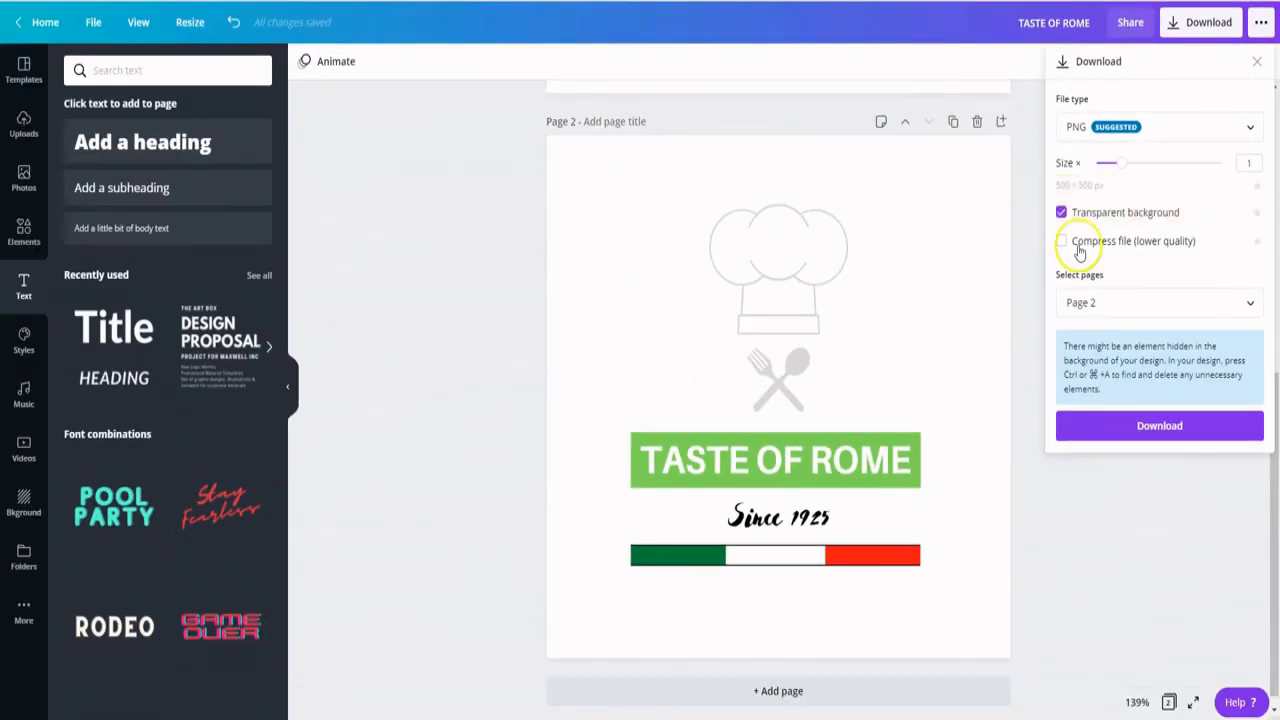
left_click(1131, 430)
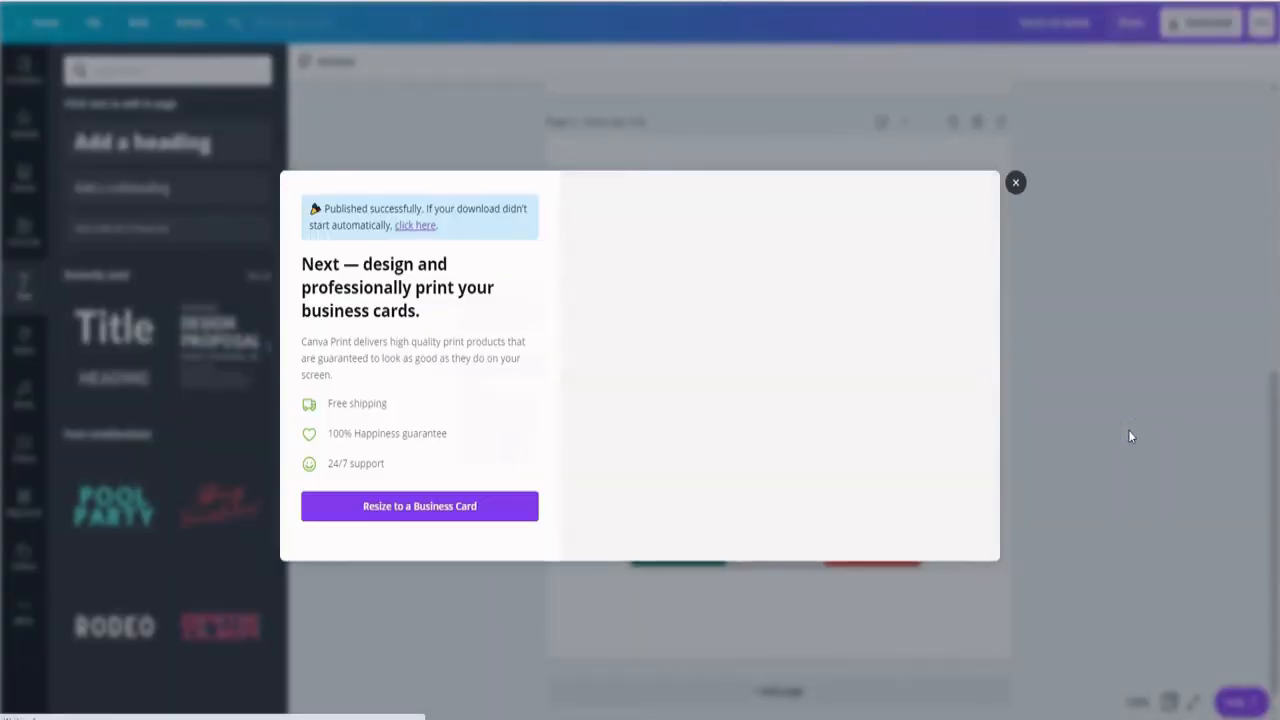
left_click(48, 710)
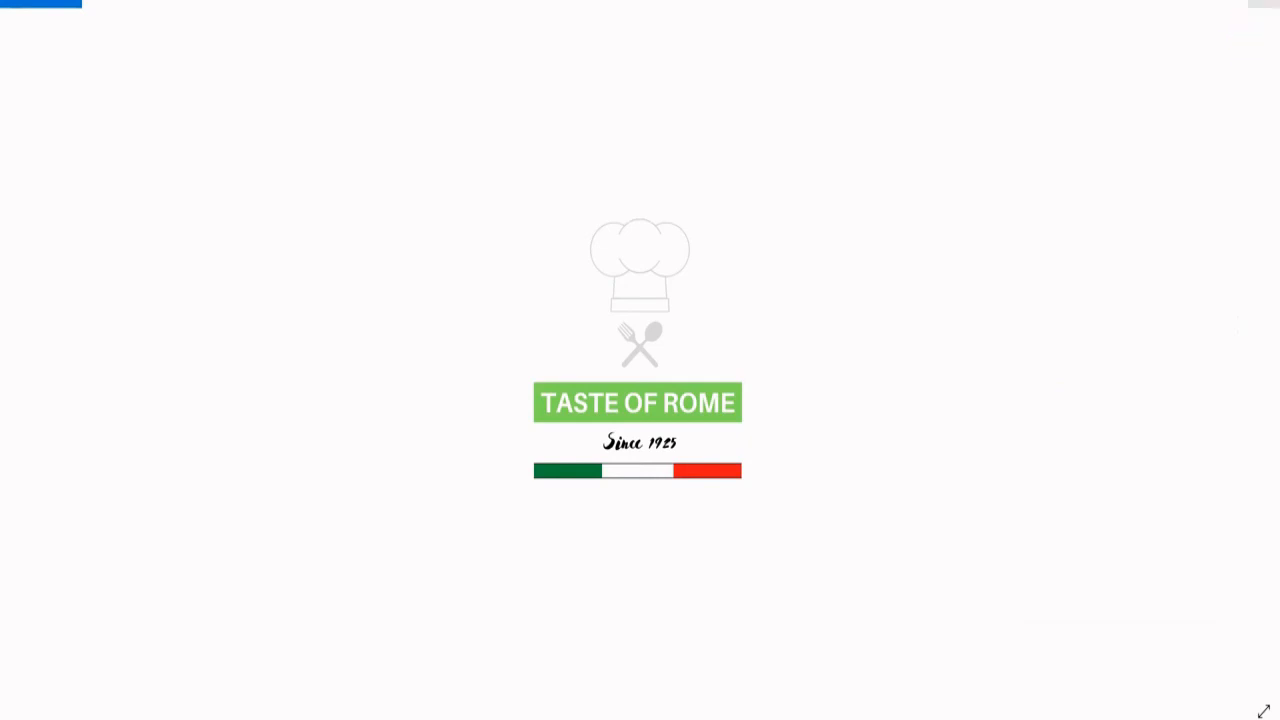
- Download only page 2 as a PNG without a transparent background
left_click(1212, 30)
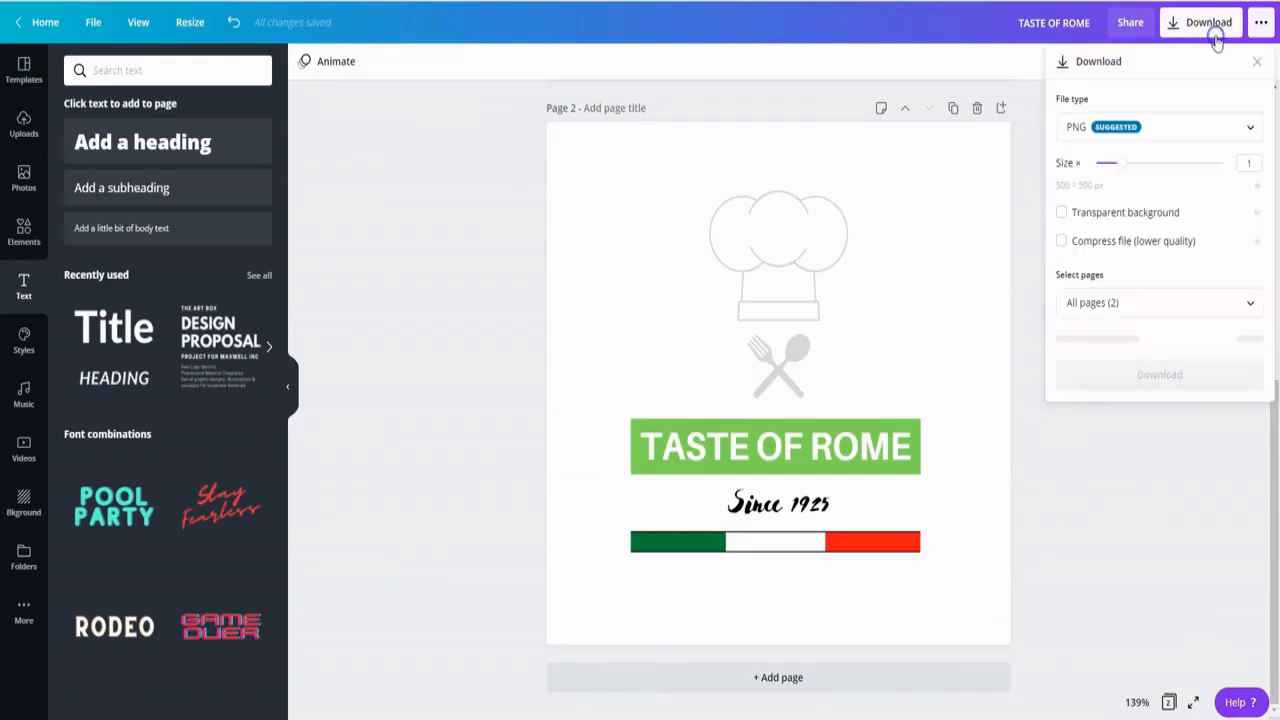
left_click(1170, 302)
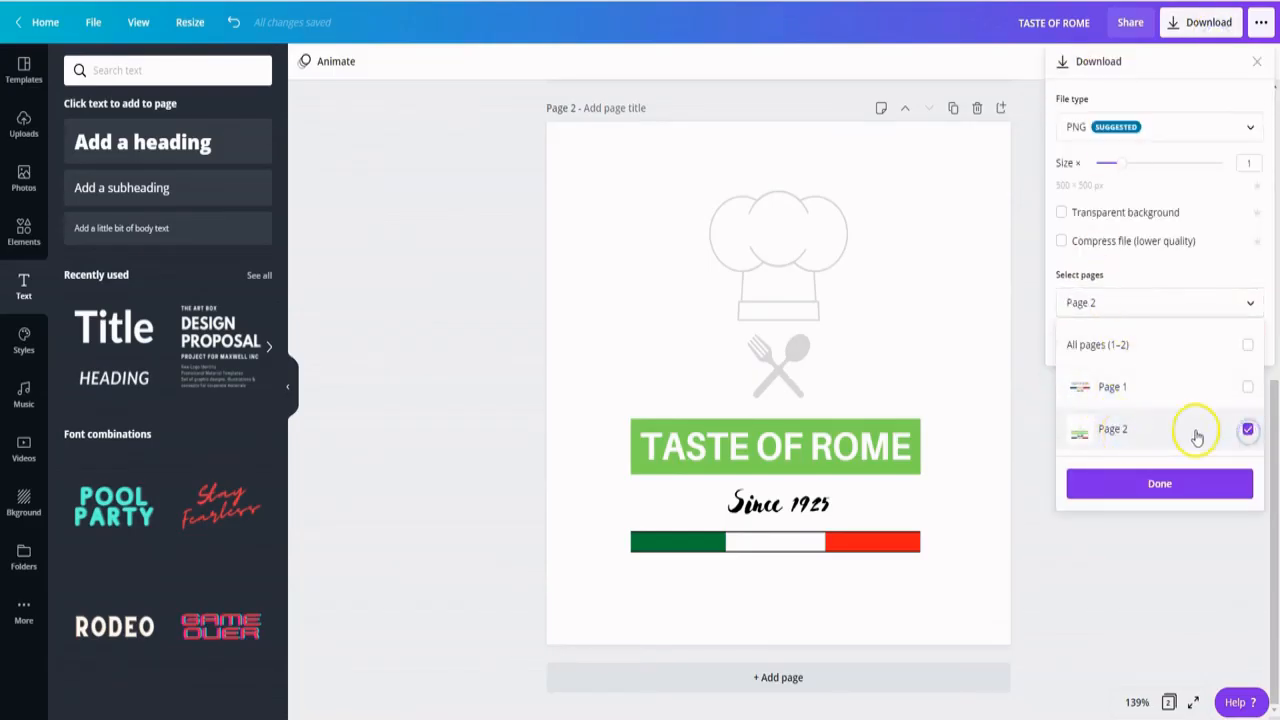
left_click(1129, 480)
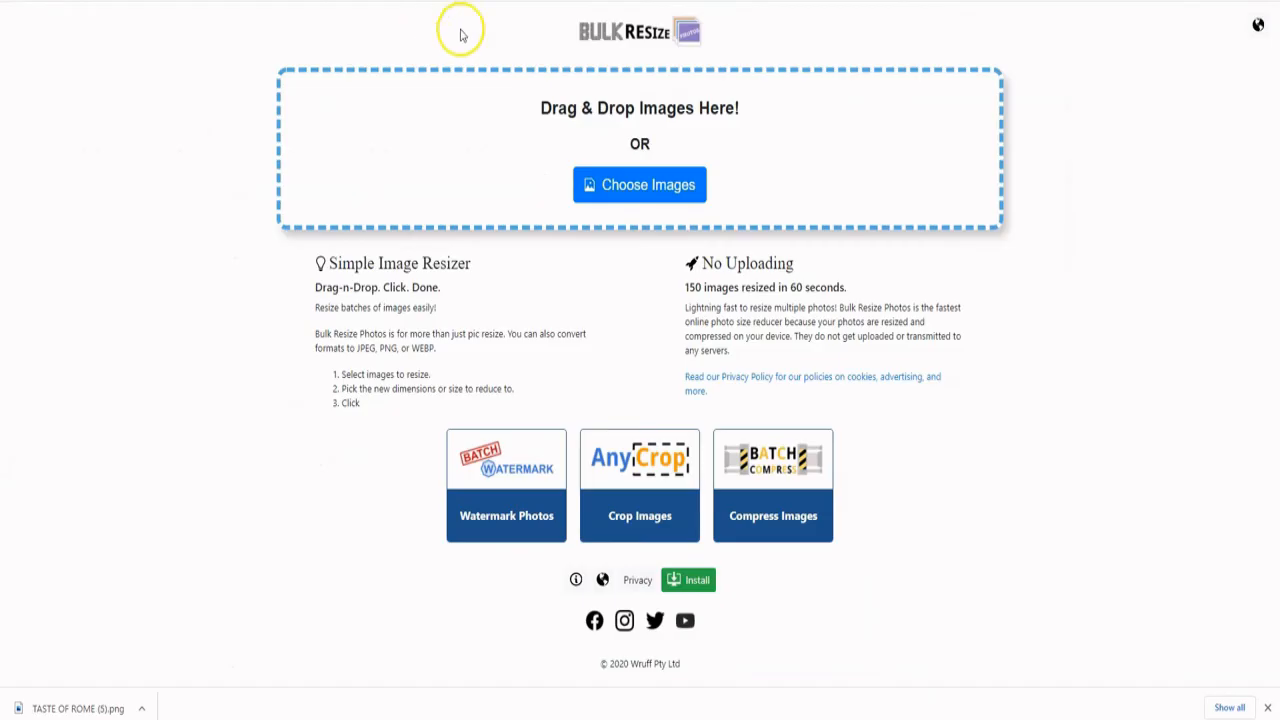